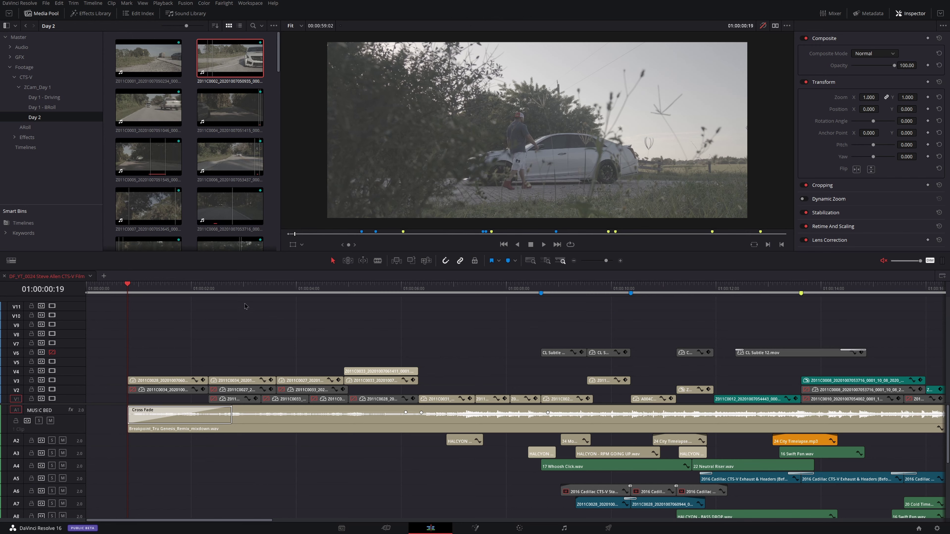
# Play and scrub the edit from the start through the headlight and door shots to the door-handle moment.
pyautogui.press('space')
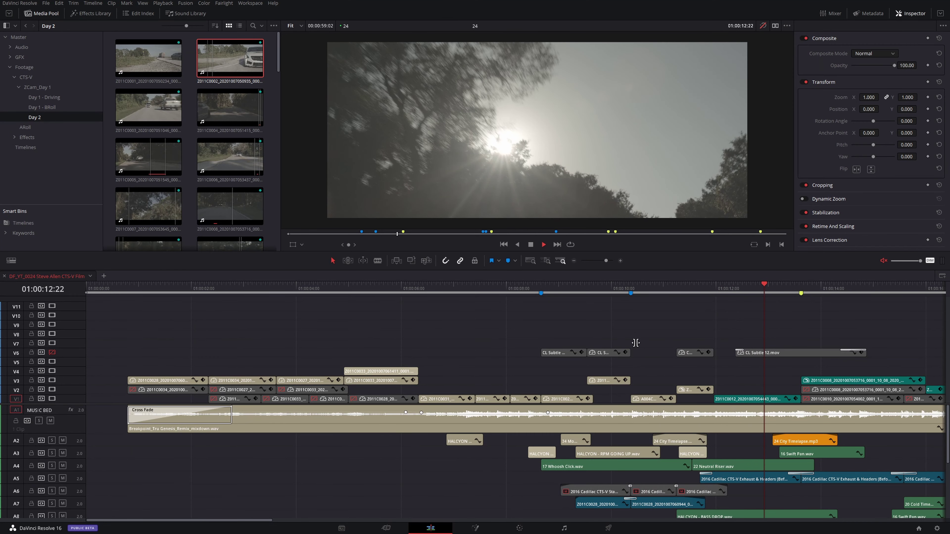
pyautogui.moveTo(144, 299); pyautogui.dragTo(230, 313)
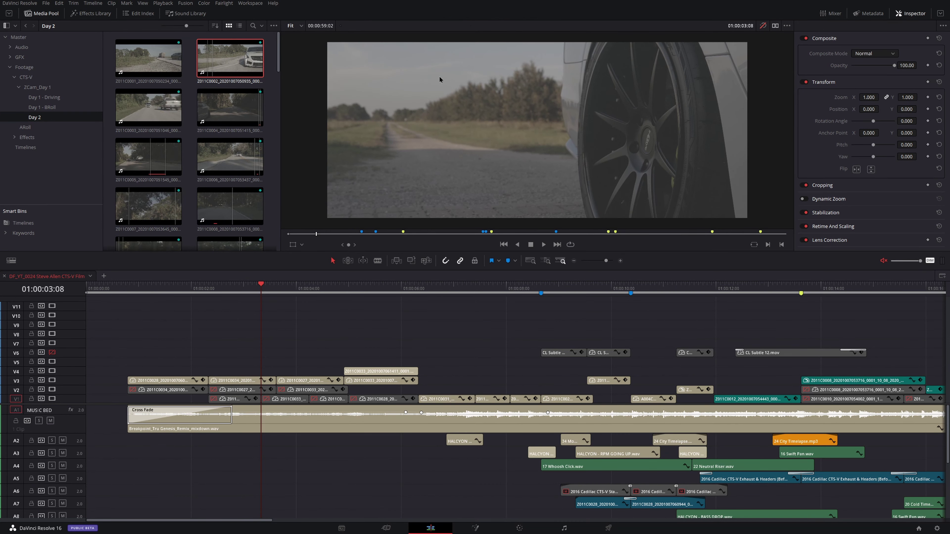
pyautogui.press('space')
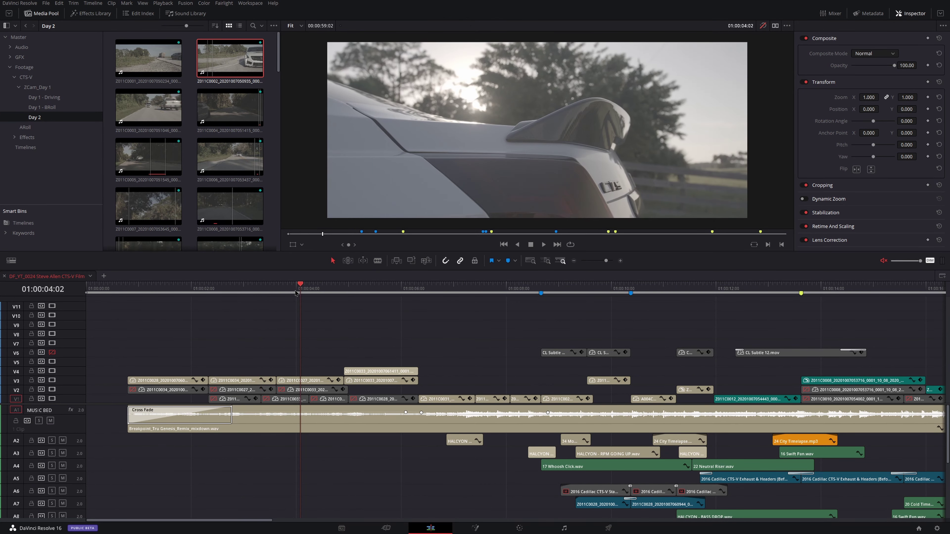
pyautogui.click(302, 295)
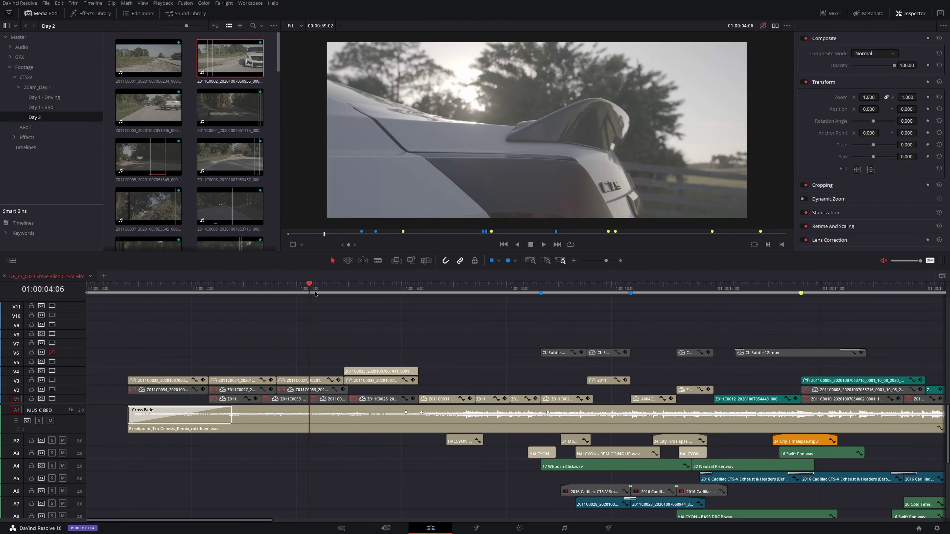
pyautogui.moveTo(316, 294)
pyautogui.mouseDown()
pyautogui.moveTo(279, 299)
pyautogui.moveTo(319, 297)
pyautogui.moveTo(299, 300)
pyautogui.mouseUp()
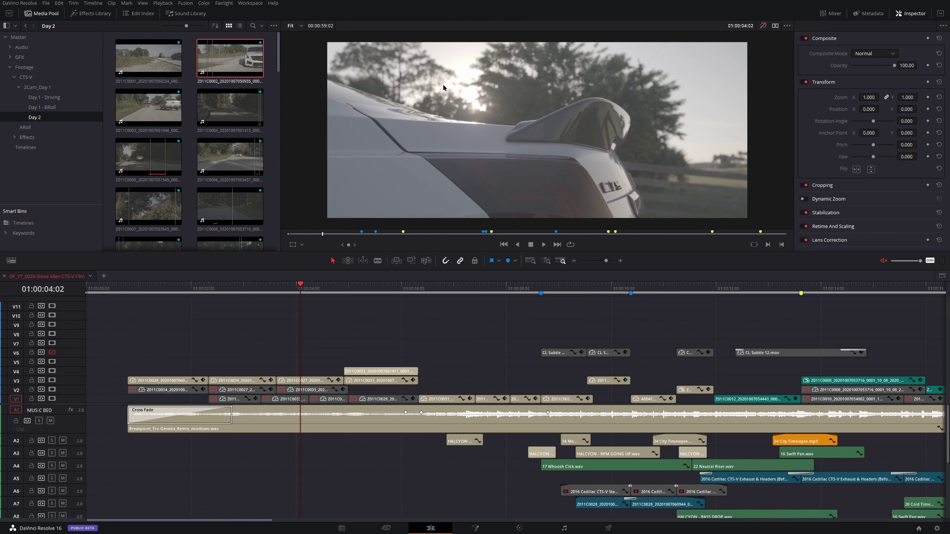
pyautogui.moveTo(316, 289); pyautogui.dragTo(240, 293)
pyautogui.moveTo(372, 292); pyautogui.dragTo(442, 299)
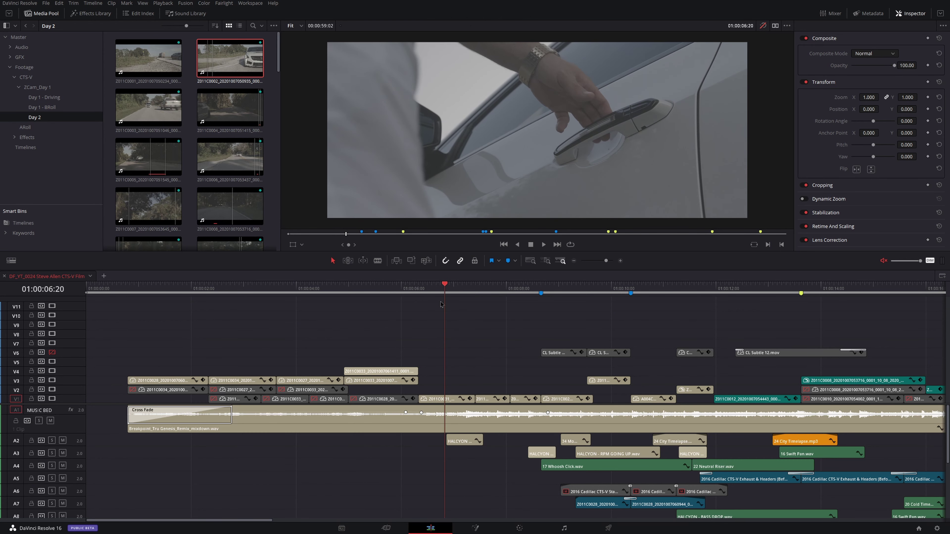
pyautogui.moveTo(444, 306); pyautogui.dragTo(519, 307)
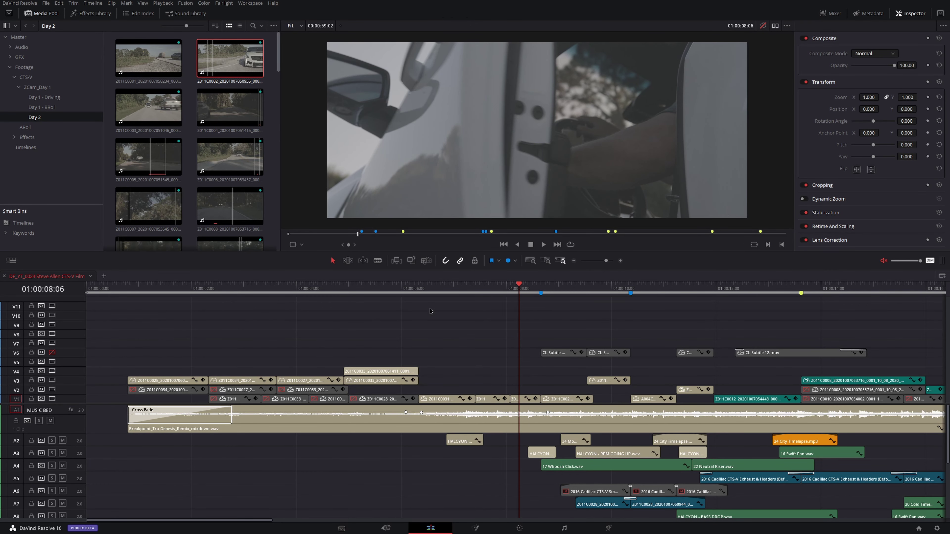
pyautogui.press('/')
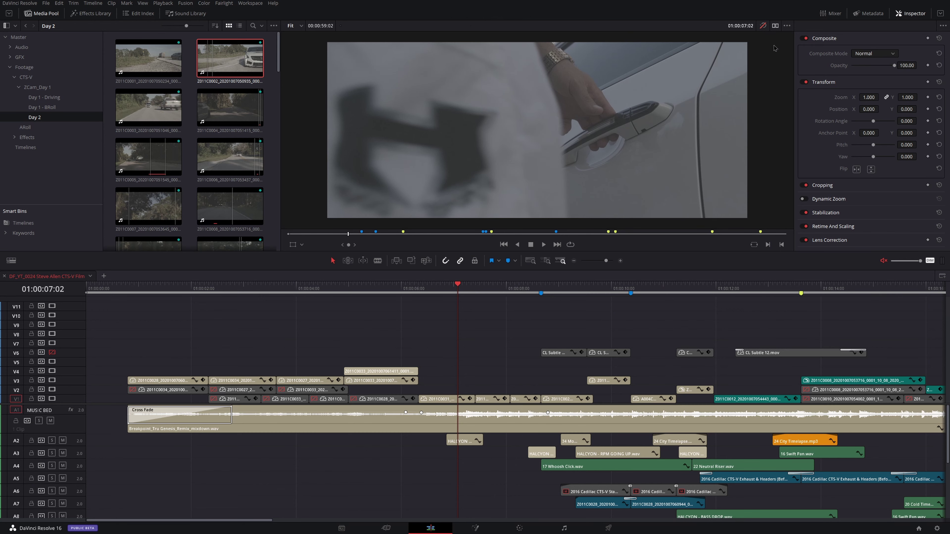
# In dual viewer, find the door-handle clip's source Z011C0031 in the Media Pool and scrub it.
pyautogui.click(776, 26)
pyautogui.doubleClick(448, 400)
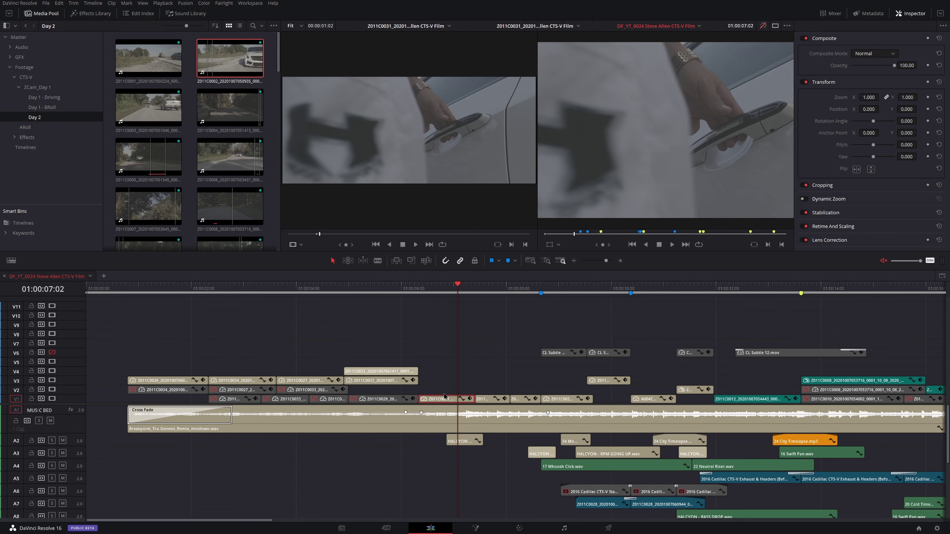
pyautogui.rightClick(441, 401)
pyautogui.click(486, 378)
pyautogui.doubleClick(228, 207)
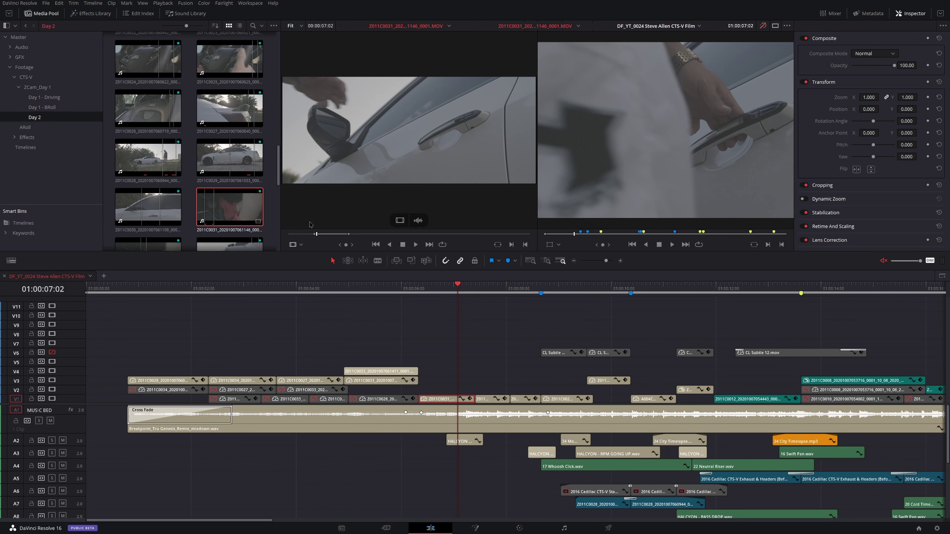
pyautogui.moveTo(310, 239); pyautogui.dragTo(360, 246)
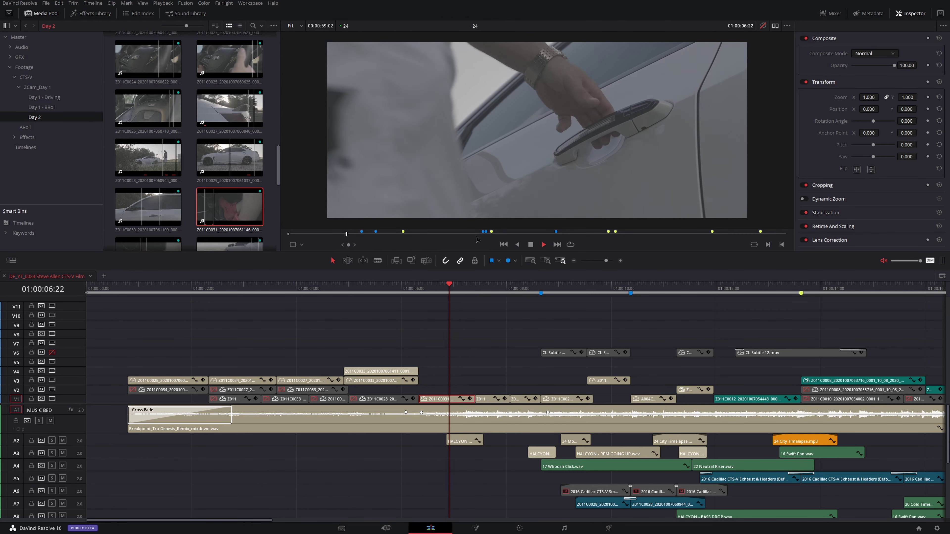
pyautogui.press('space')
pyautogui.moveTo(479, 293); pyautogui.dragTo(458, 293)
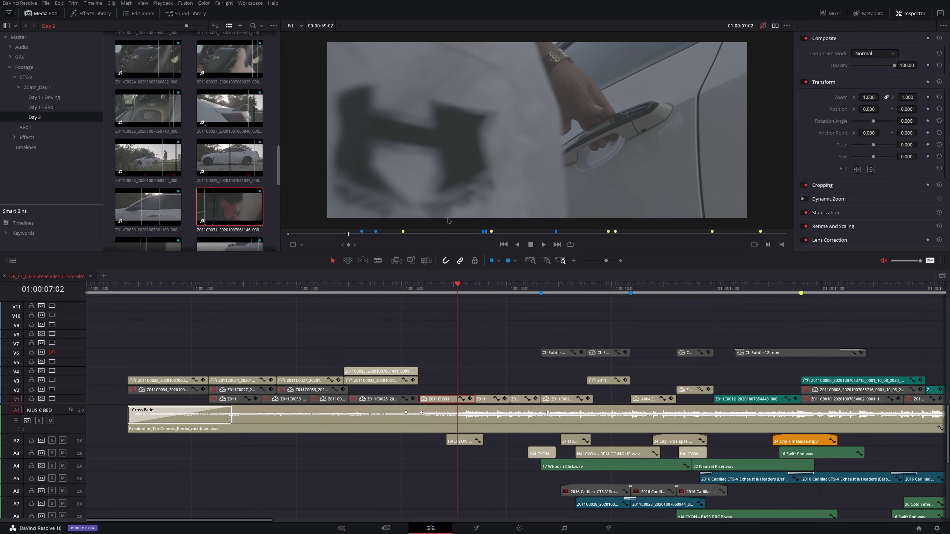
# At the Shake marker, match-frame the V3 dashboard clip and scrub source Z011C0018 to the lit gauges.
pyautogui.moveTo(468, 289)
pyautogui.mouseDown()
pyautogui.moveTo(537, 278)
pyautogui.moveTo(587, 286)
pyautogui.mouseUp()
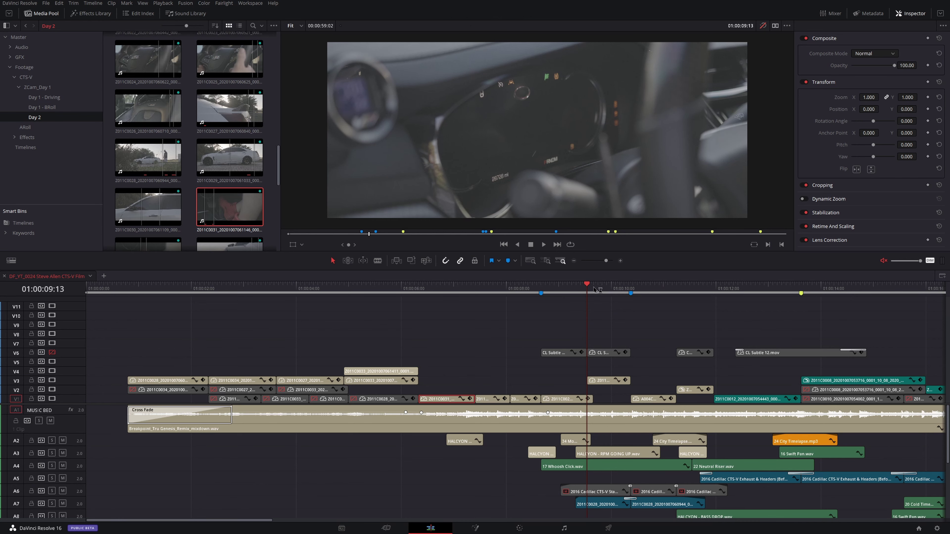
pyautogui.moveTo(597, 290)
pyautogui.mouseDown()
pyautogui.moveTo(632, 292)
pyautogui.moveTo(590, 293)
pyautogui.mouseUp()
pyautogui.press('f')
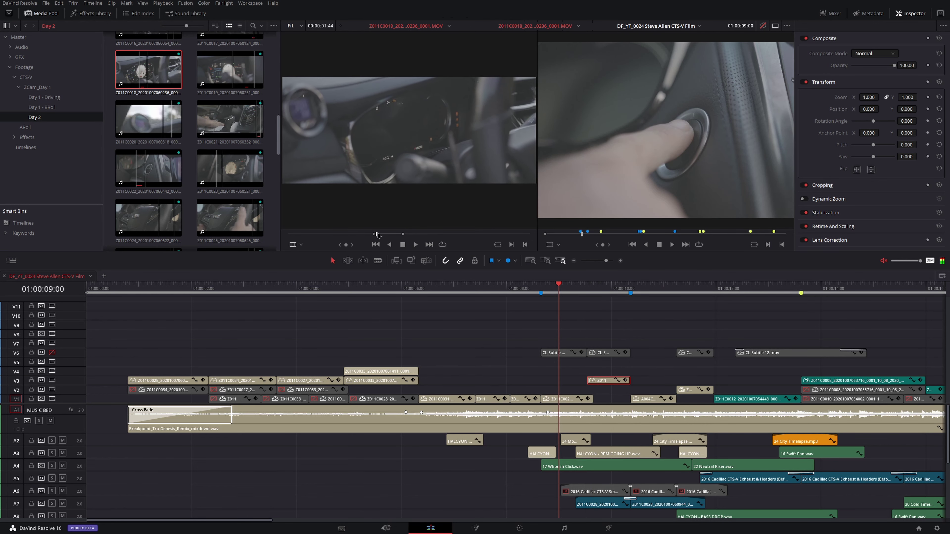
pyautogui.moveTo(354, 235); pyautogui.dragTo(416, 241)
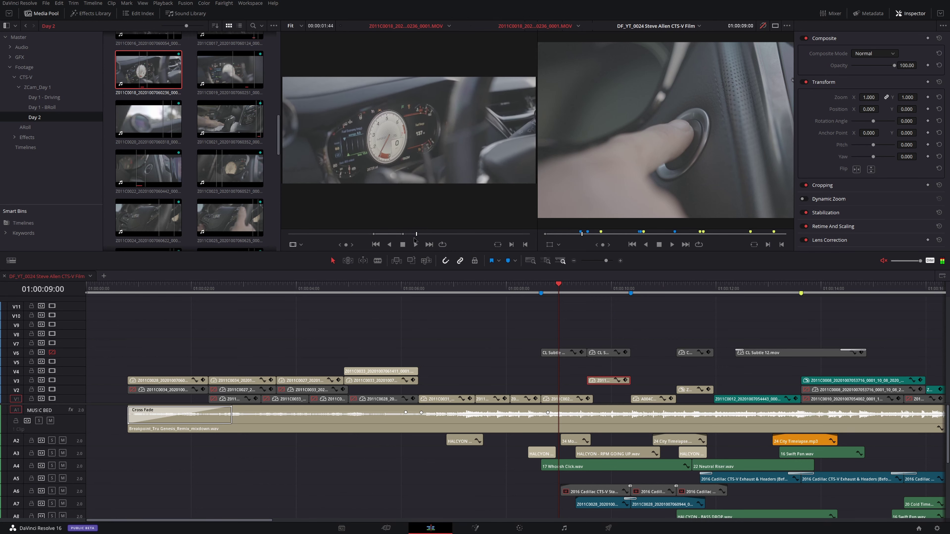
# Return to a single timeline viewer and play through to the exhaust shot's Shake marker.
pyautogui.click(490, 289)
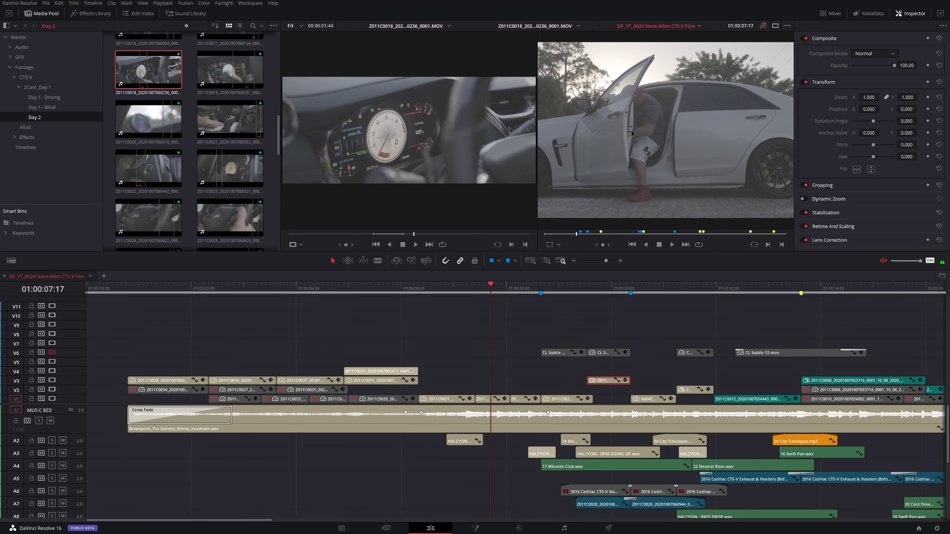
pyautogui.click(774, 26)
pyautogui.press('space')
pyautogui.click(615, 284)
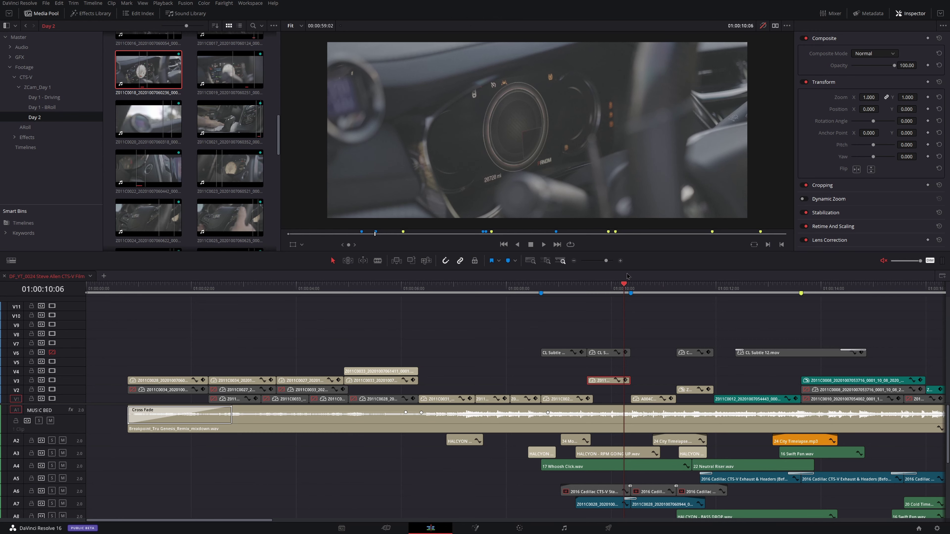
pyautogui.moveTo(628, 276); pyautogui.dragTo(632, 276)
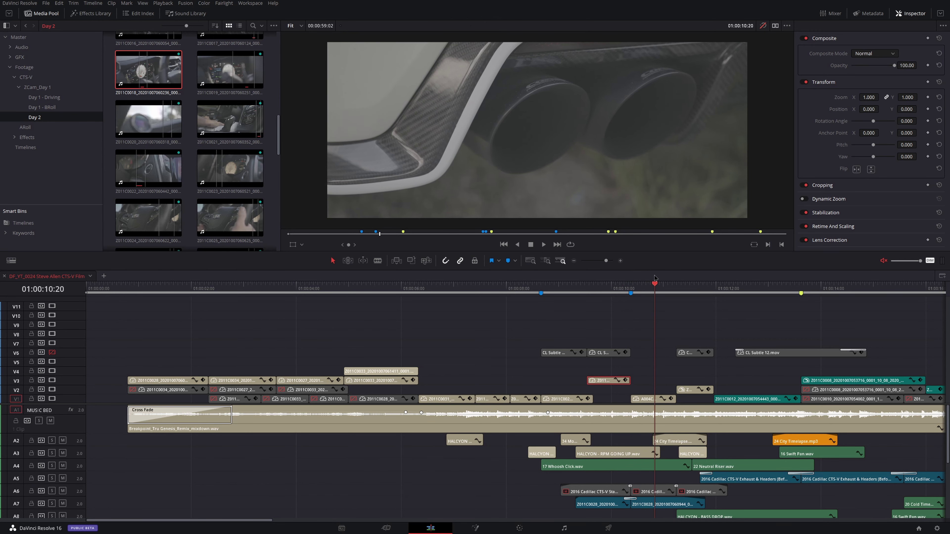
pyautogui.hotkey('shift', 'Up')
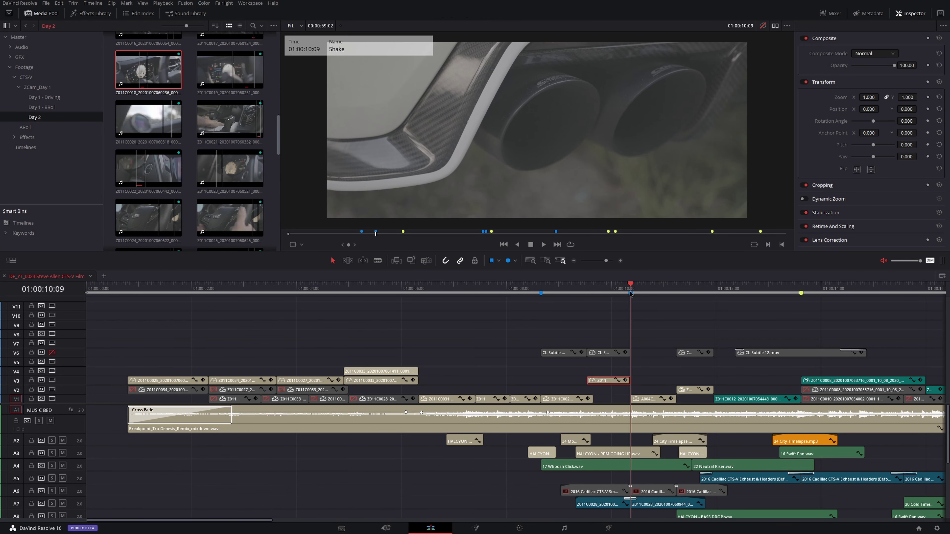
# Scrub from the start-button shot to the instrument cluster, then land on the 'Sublte zoom' marker at 01:00:08:16.
pyautogui.click(562, 291)
pyautogui.moveTo(565, 294); pyautogui.dragTo(694, 295)
pyautogui.click(574, 288)
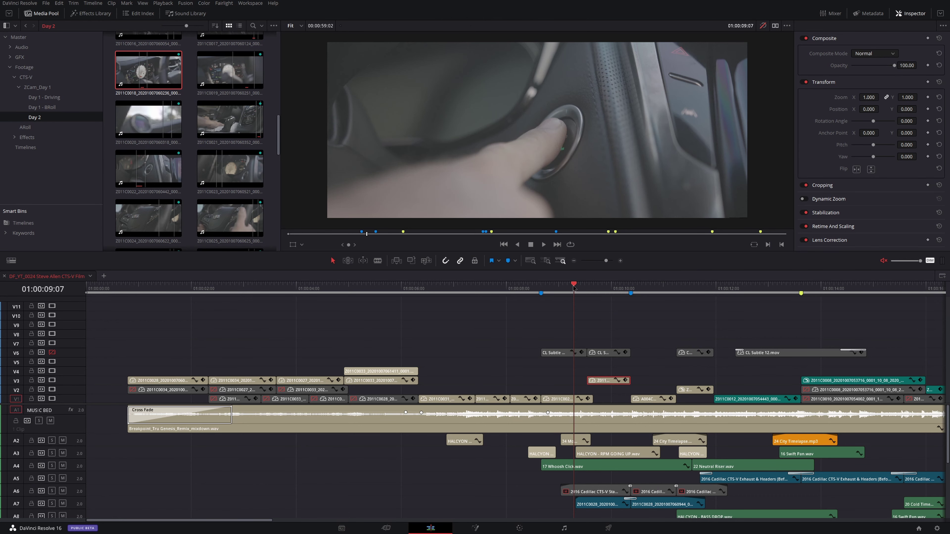
pyautogui.moveTo(574, 287)
pyautogui.mouseDown()
pyautogui.moveTo(541, 295)
pyautogui.moveTo(606, 294)
pyautogui.moveTo(276, 295)
pyautogui.moveTo(700, 304)
pyautogui.moveTo(538, 328)
pyautogui.moveTo(572, 311)
pyautogui.moveTo(658, 299)
pyautogui.moveTo(477, 302)
pyautogui.moveTo(418, 326)
pyautogui.mouseUp()
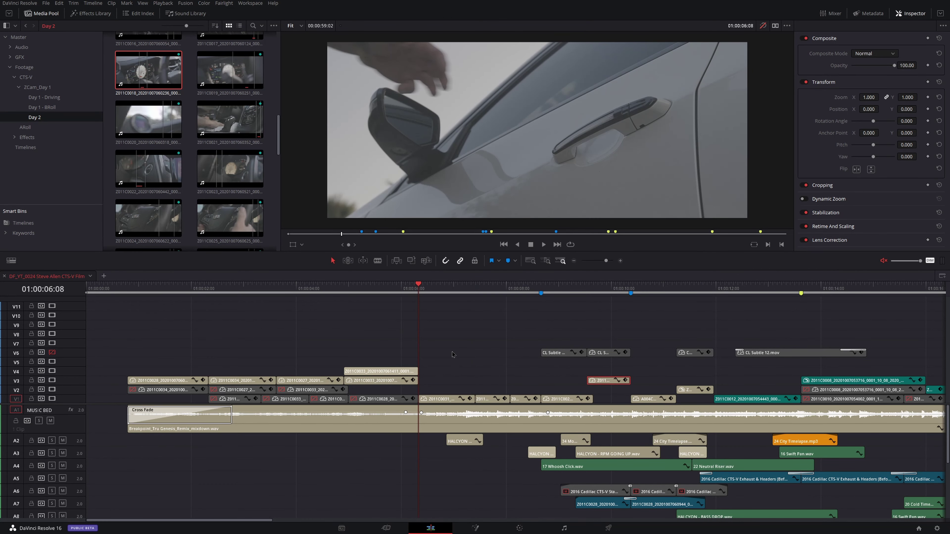
pyautogui.press('space')
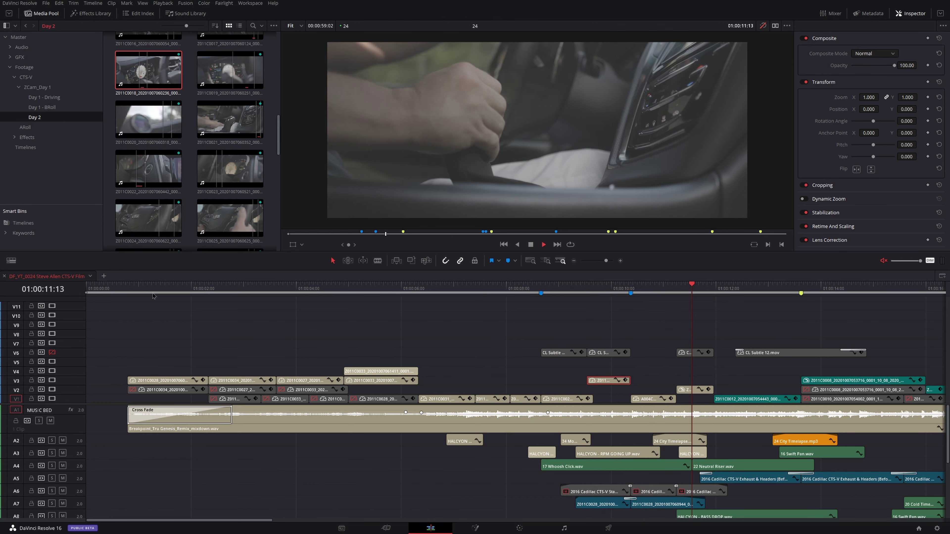
pyautogui.press('space')
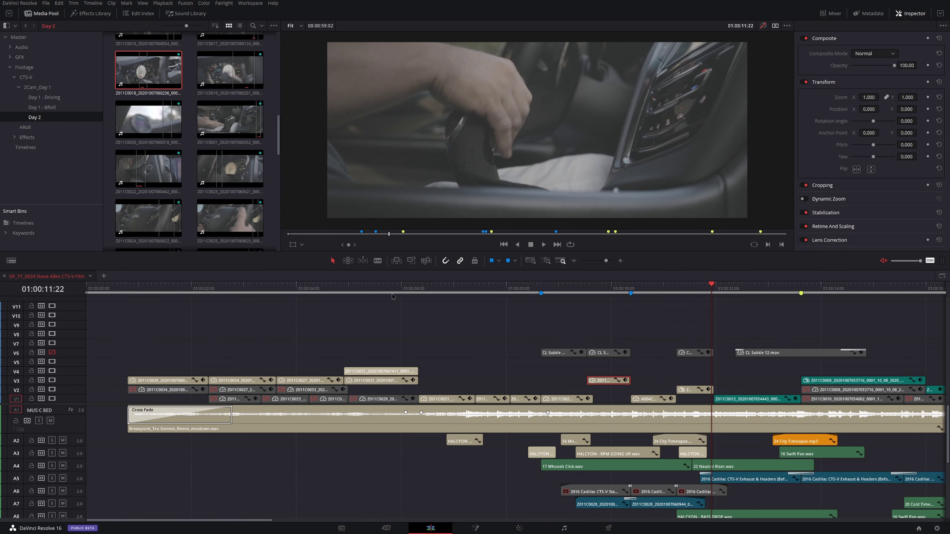
pyautogui.click(544, 288)
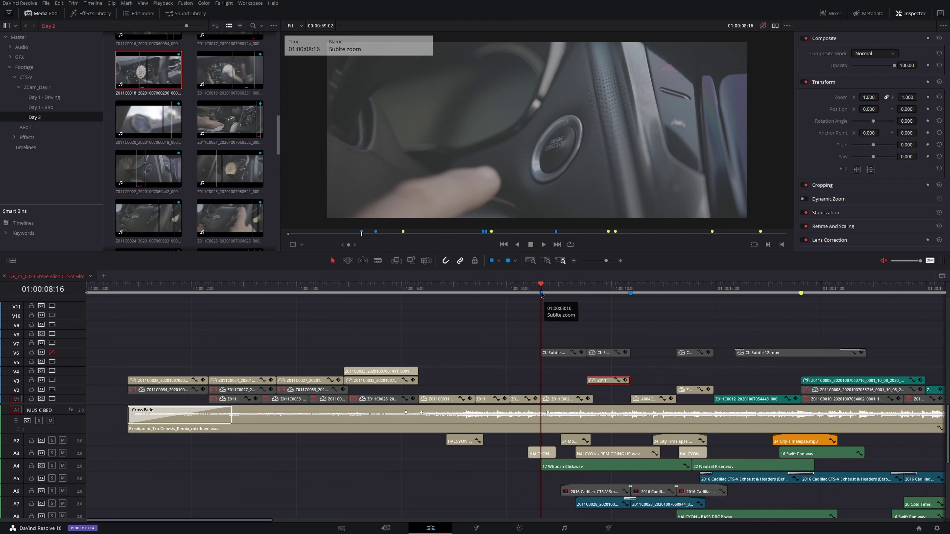
# Select the V1 clip, expand its Transform keyframe track, and play the zoom.
pyautogui.press('Right')
pyautogui.press('Right')
pyautogui.press('Right')
pyautogui.press('Right')
pyautogui.press('Right')
pyautogui.press('Right')
pyautogui.press('Right')
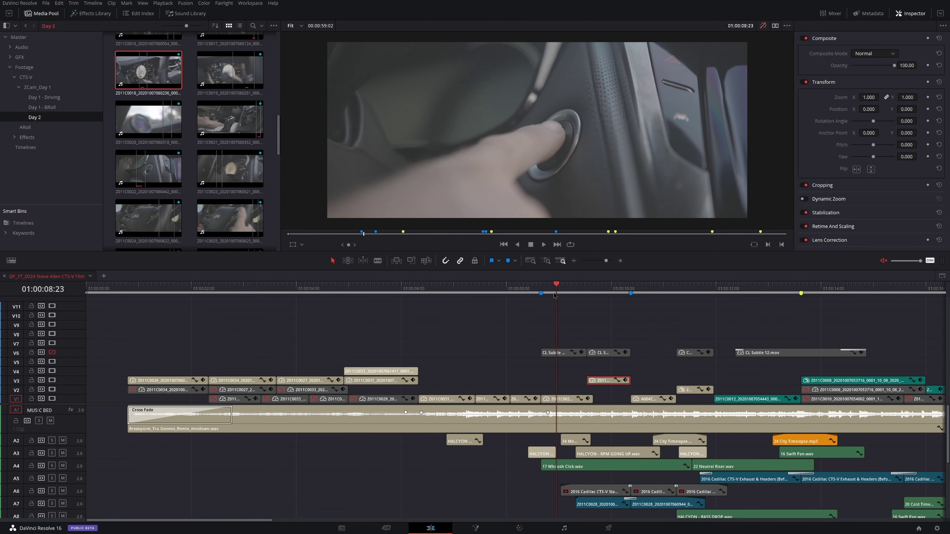
pyautogui.click(542, 294)
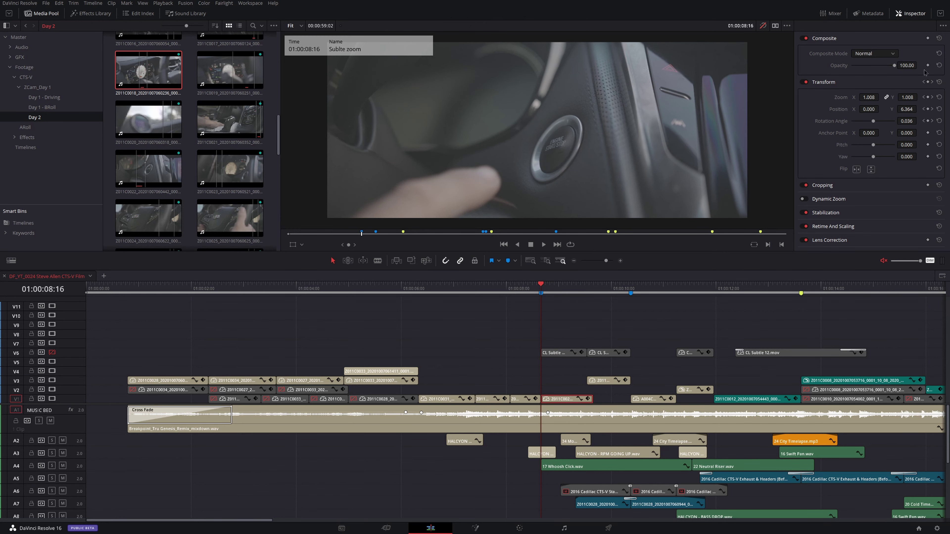
pyautogui.click(588, 399)
pyautogui.press('space')
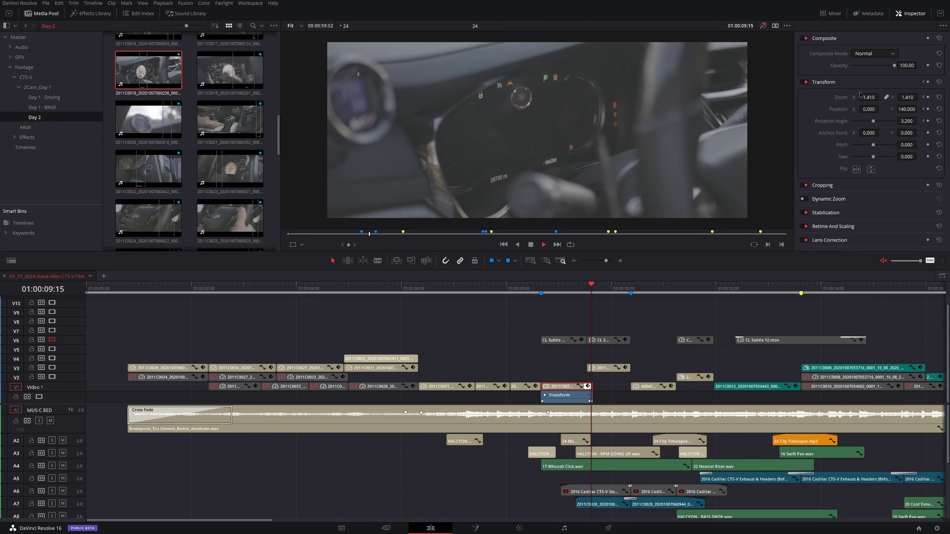
pyautogui.press('space')
# Replay the zoom keyframes from the 'Sublte zoom' marker several times, then select the V3 clip.
pyautogui.hotkey('shift', 'Up')
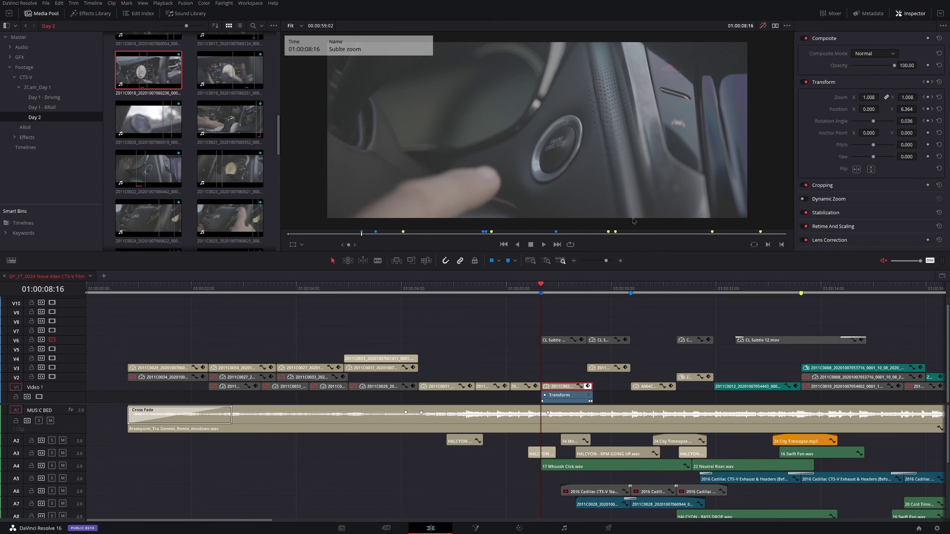
pyautogui.click(542, 293)
pyautogui.press('space')
pyautogui.press('space')
pyautogui.click(542, 293)
pyautogui.press('space')
pyautogui.press('space')
pyautogui.click(541, 293)
pyautogui.press('space')
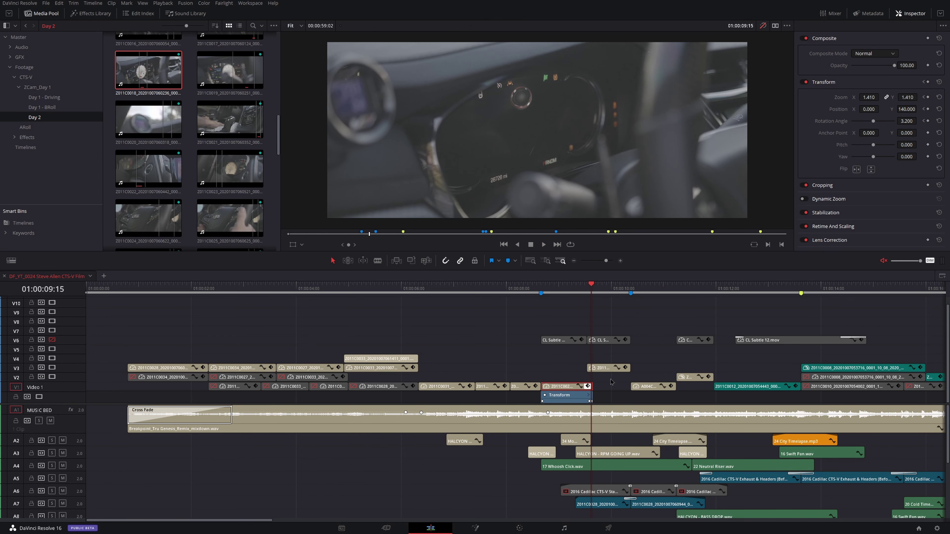
pyautogui.click(602, 368)
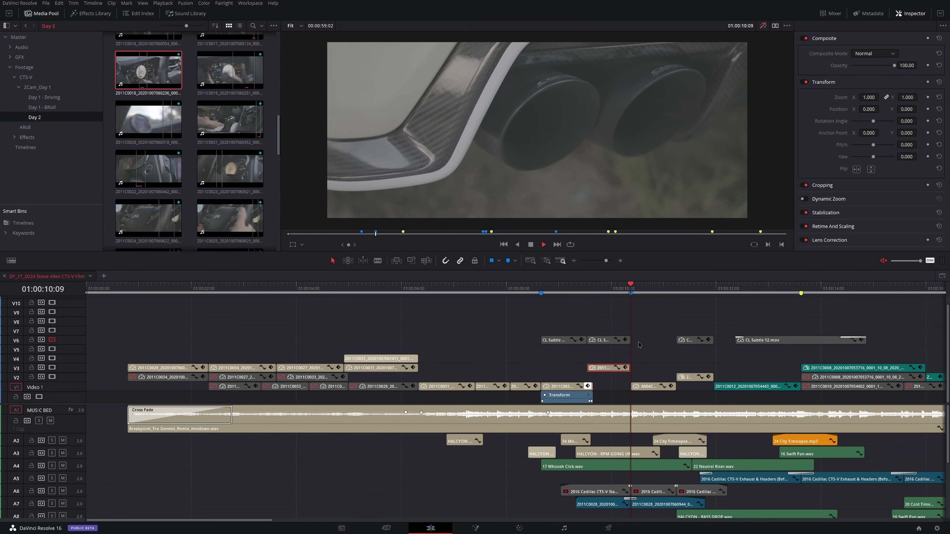
# Re-enable colour grades in the preview and replay the cut into the exhaust shot's Shake marker.
pyautogui.click(632, 286)
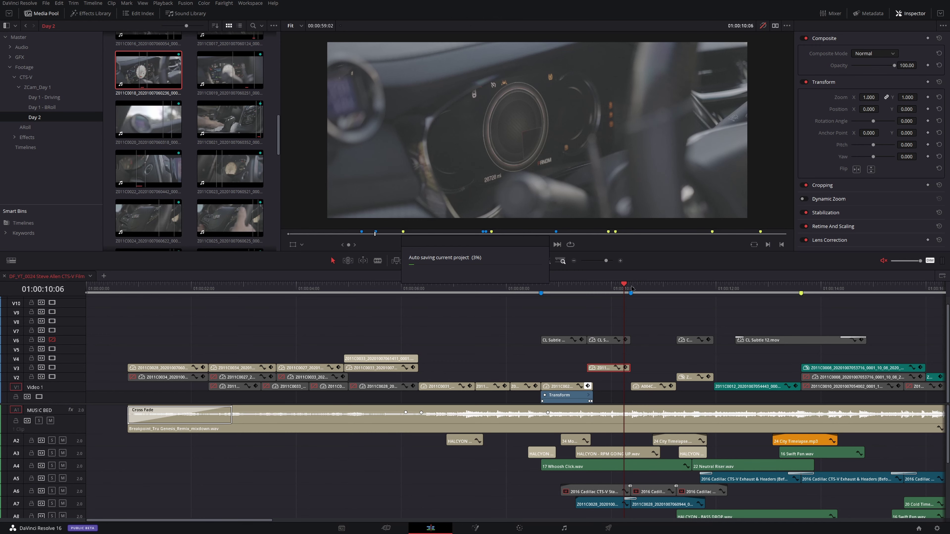
pyautogui.click(632, 288)
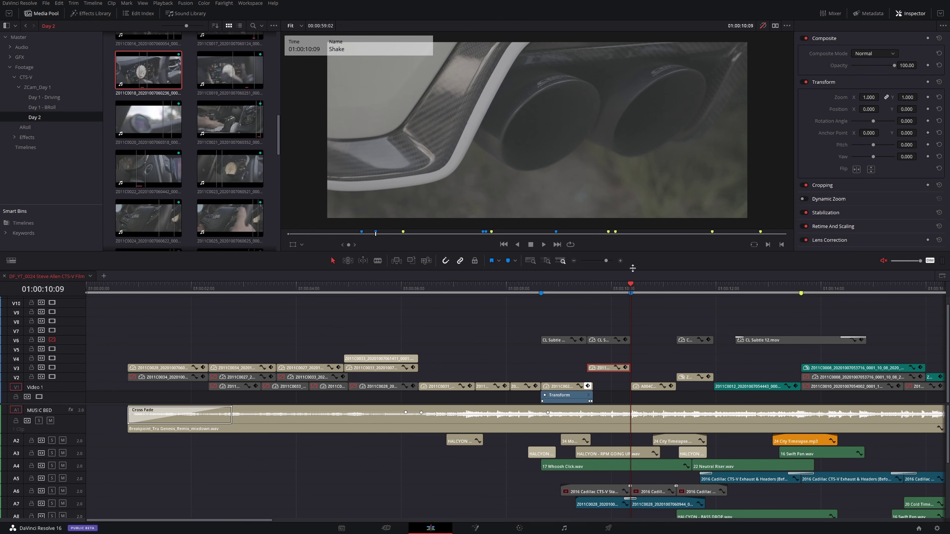
pyautogui.click(762, 26)
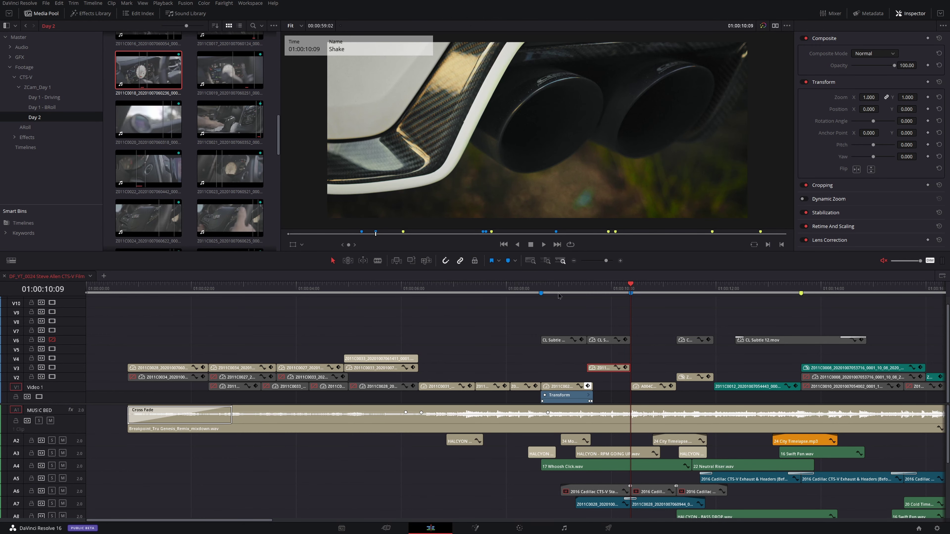
pyautogui.click(612, 291)
pyautogui.press('space')
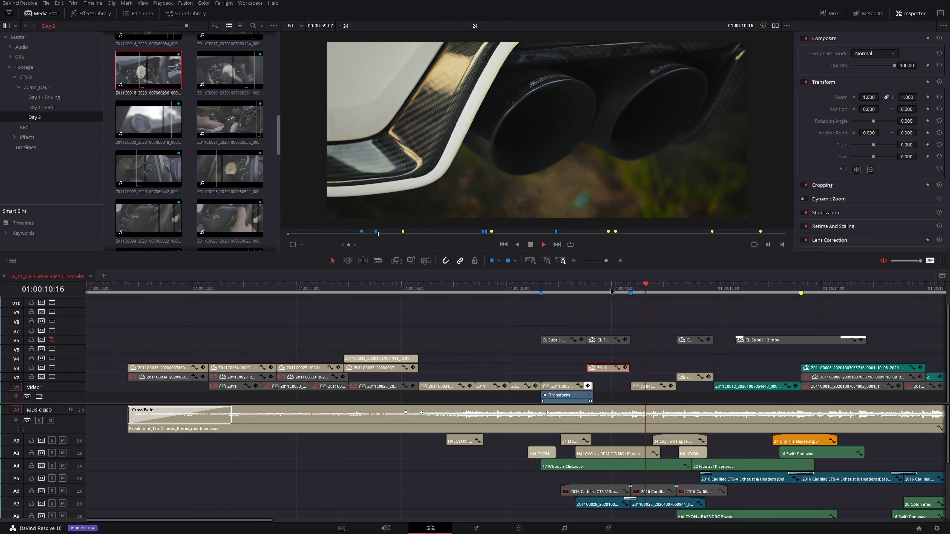
pyautogui.press('space')
pyautogui.click(622, 291)
pyautogui.press('space')
pyautogui.press('space')
pyautogui.click(630, 293)
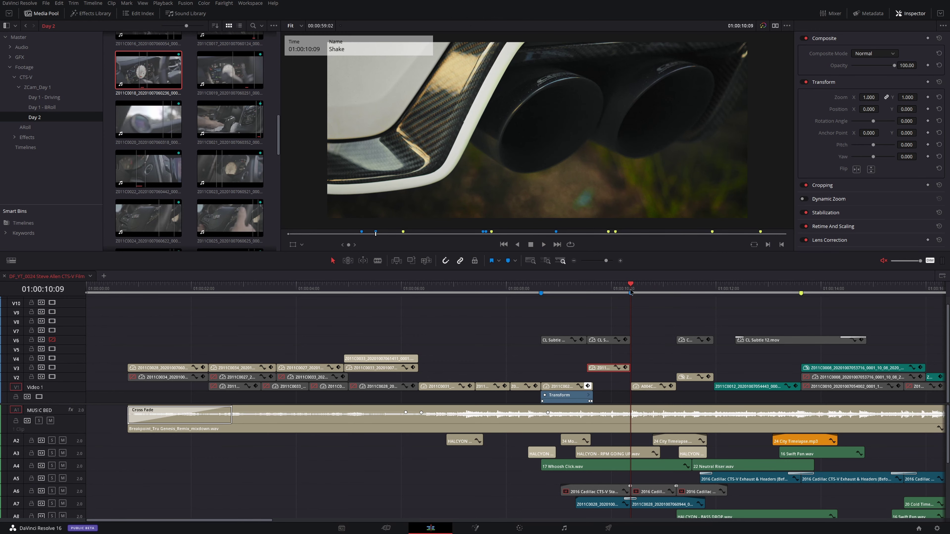
pyautogui.press('space')
pyautogui.click(631, 292)
# Turn timeline audio back on, mute the A1 MUSIC BED track, and replay the shake.
pyautogui.scroll(-3, 363, 459)
pyautogui.click(883, 260)
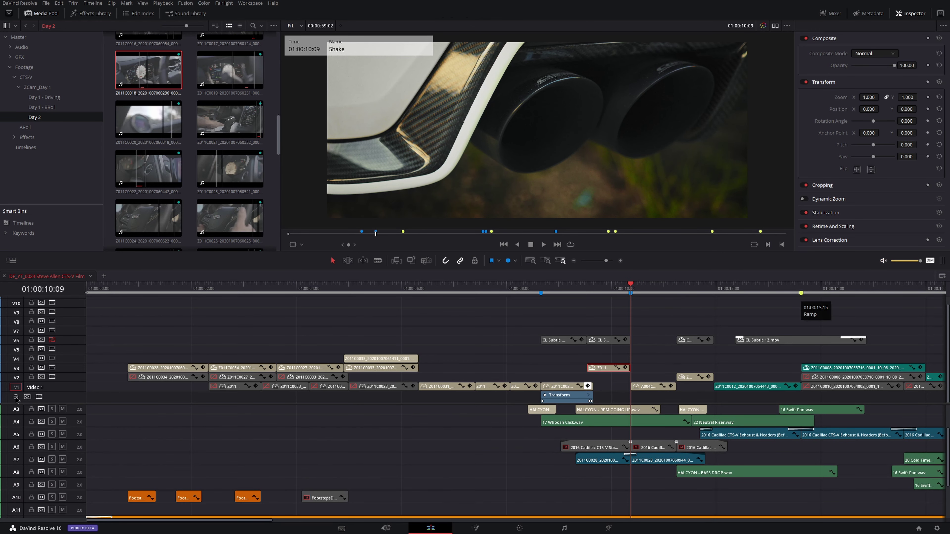
pyautogui.scroll(3, 280, 517)
pyautogui.click(49, 421)
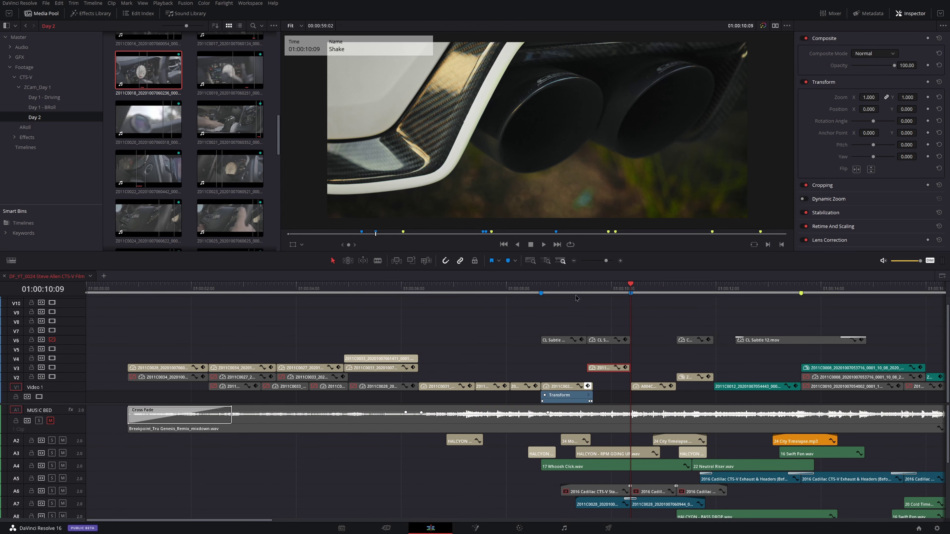
pyautogui.click(575, 290)
pyautogui.press('space')
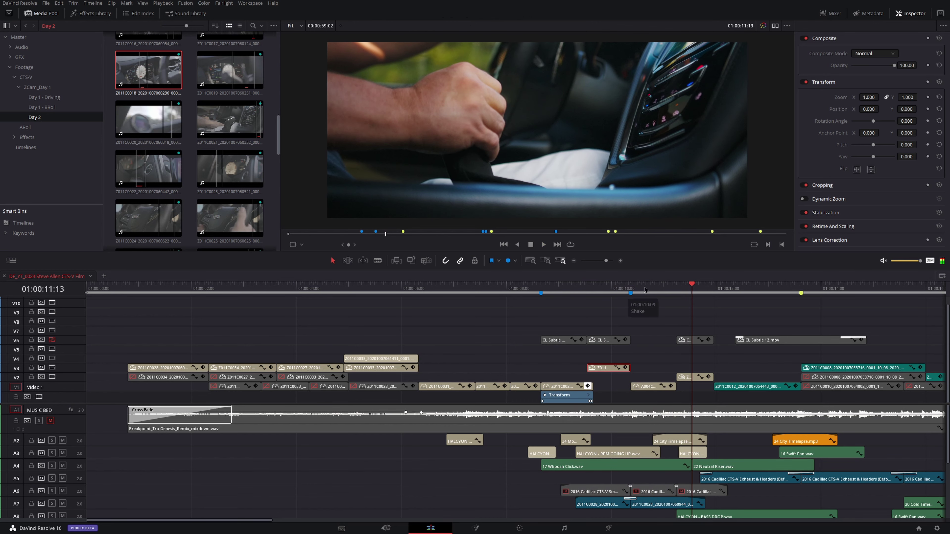
pyautogui.click(629, 292)
pyautogui.press('space')
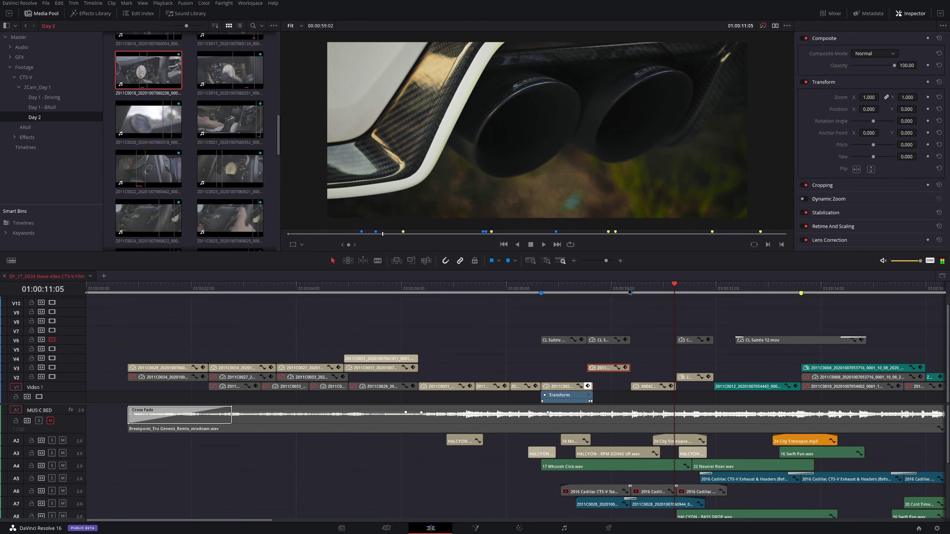
pyautogui.click(631, 292)
pyautogui.press('space')
pyautogui.click(511, 529)
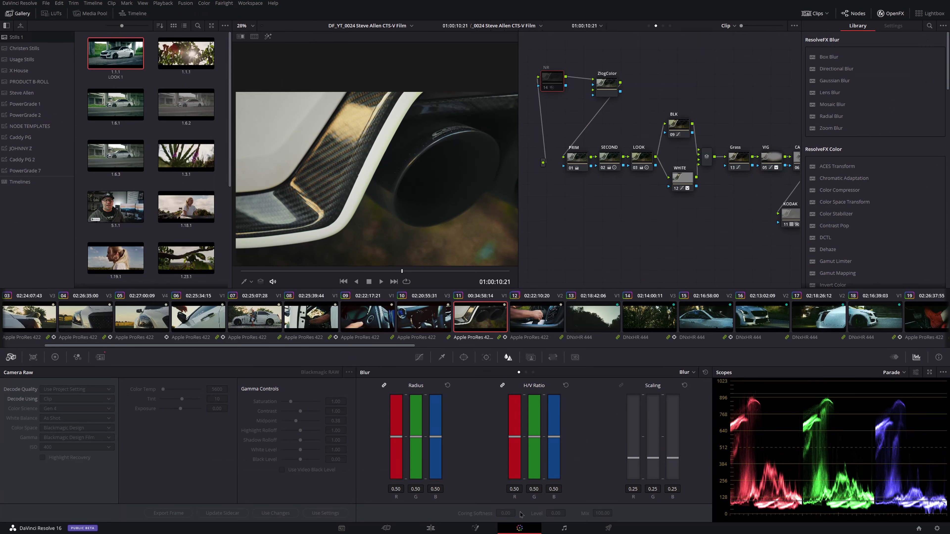
pyautogui.hscroll(5, 734, 220)
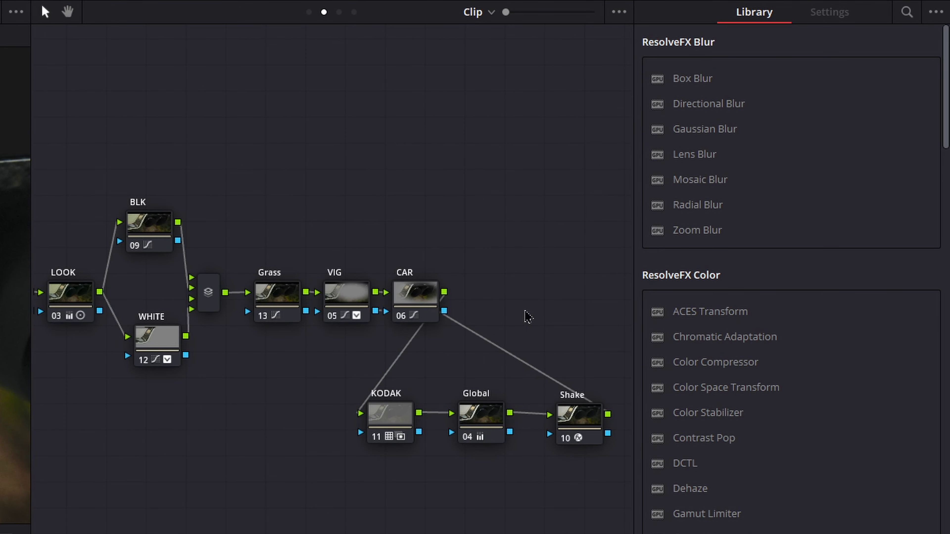
pyautogui.moveTo(565, 420); pyautogui.dragTo(575, 440)
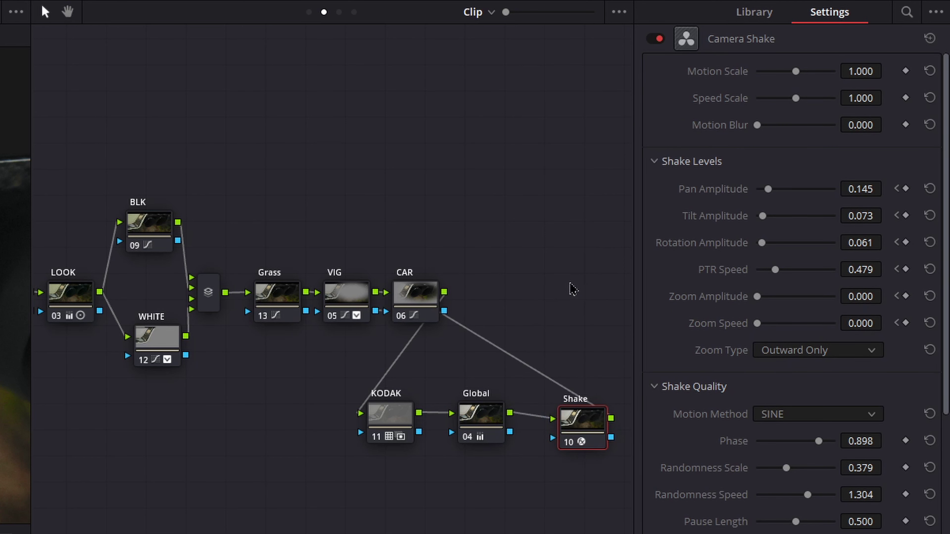
pyautogui.click(906, 12)
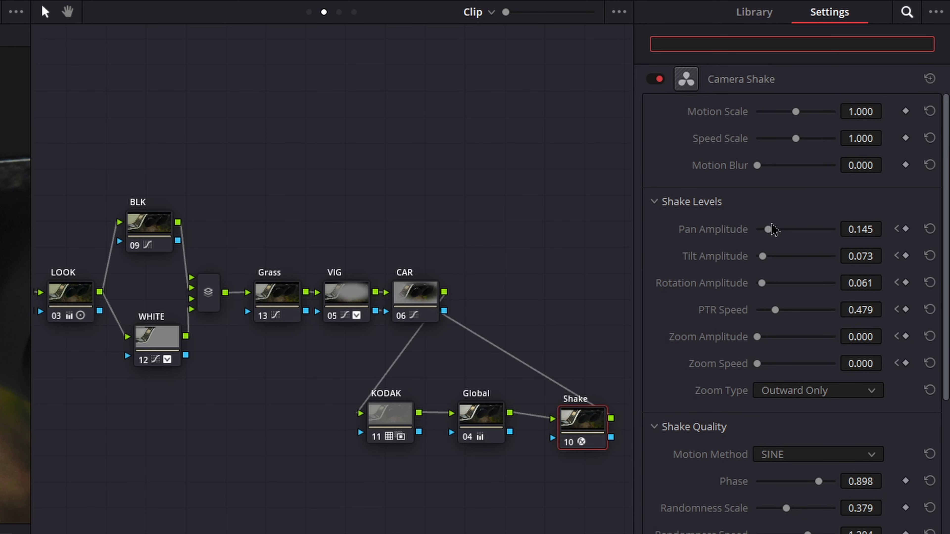
pyautogui.scroll(-5, 744, 230)
pyautogui.scroll(3, 699, 232)
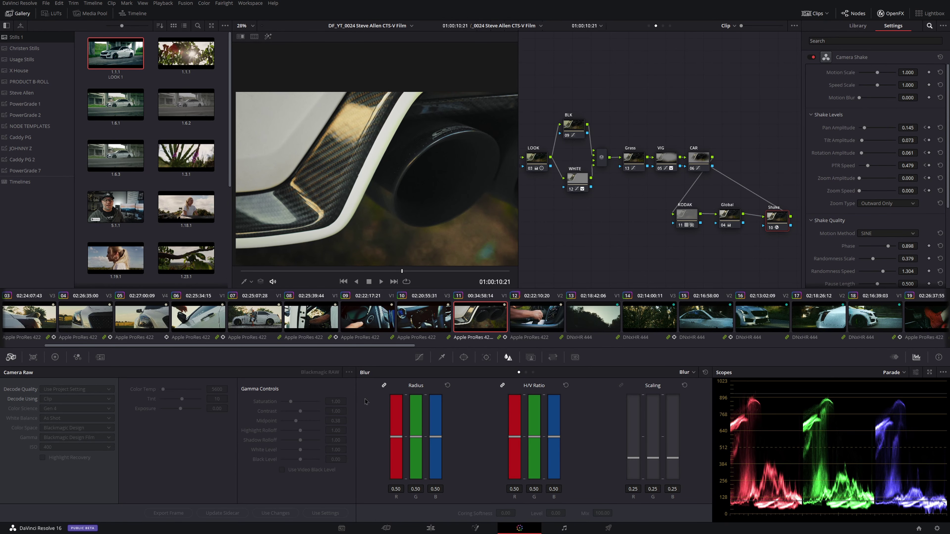
pyautogui.click(430, 529)
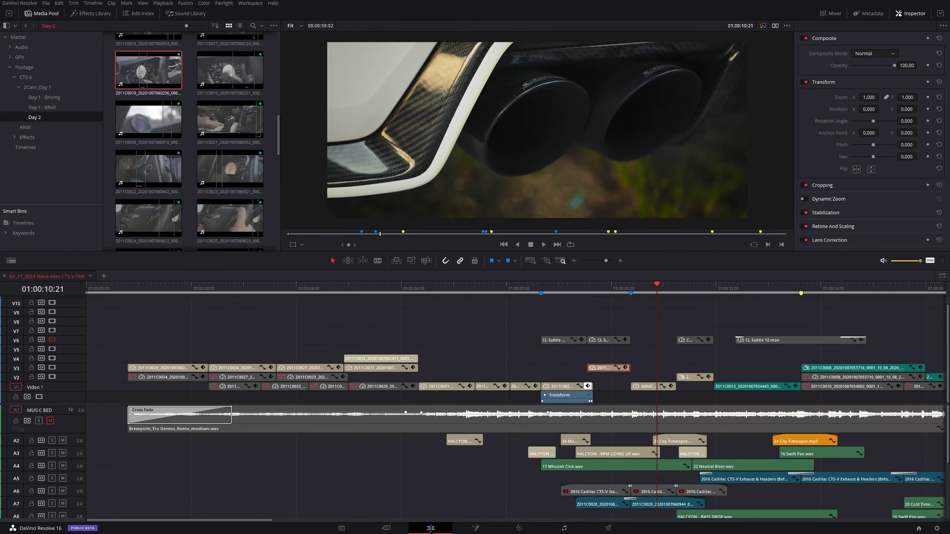
# Zoom the viewer to 24%, replay the exhaust shake, and rest on the Shake marker at 01:00:10:09.
pyautogui.scroll(2, 531, 168)
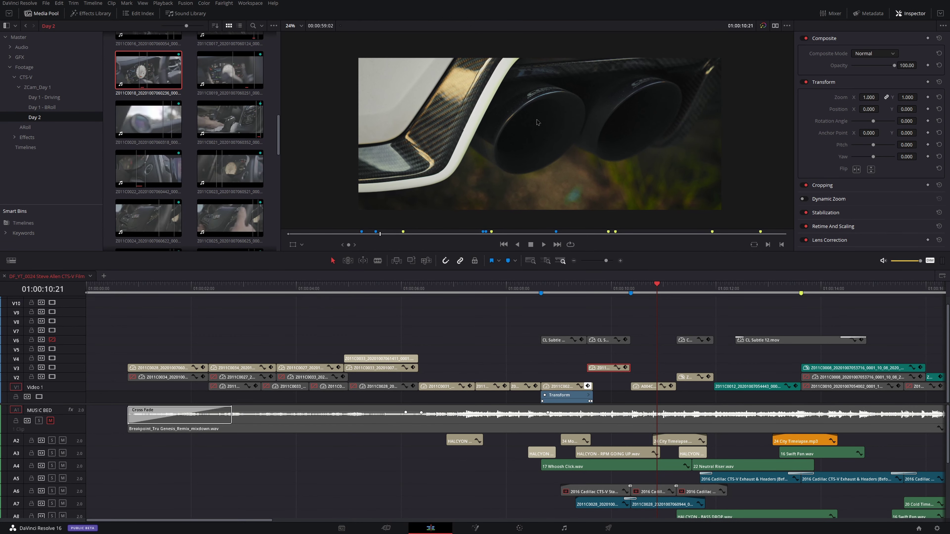
pyautogui.moveTo(537, 122); pyautogui.dragTo(535, 117)
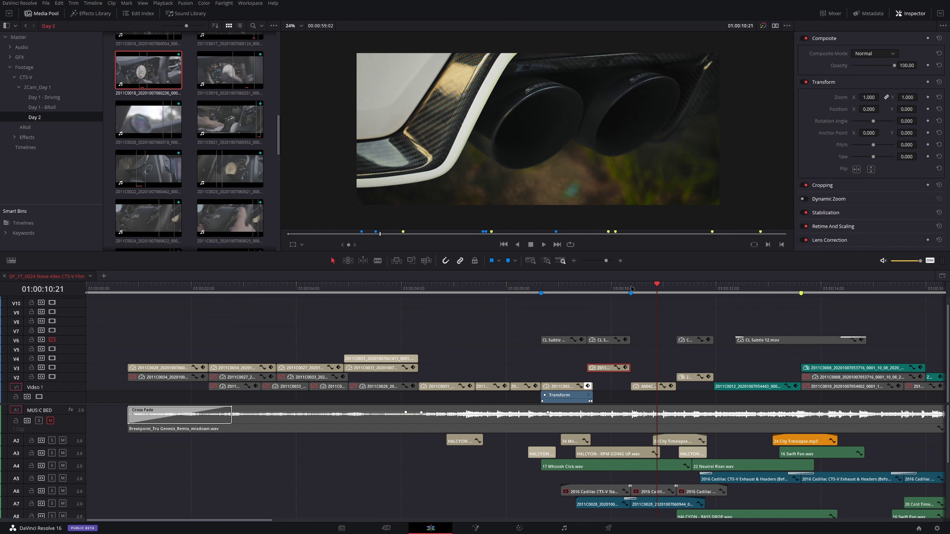
pyautogui.press('Right')
pyautogui.press('Right')
pyautogui.press('Right')
pyautogui.press('Right')
pyautogui.press('Right')
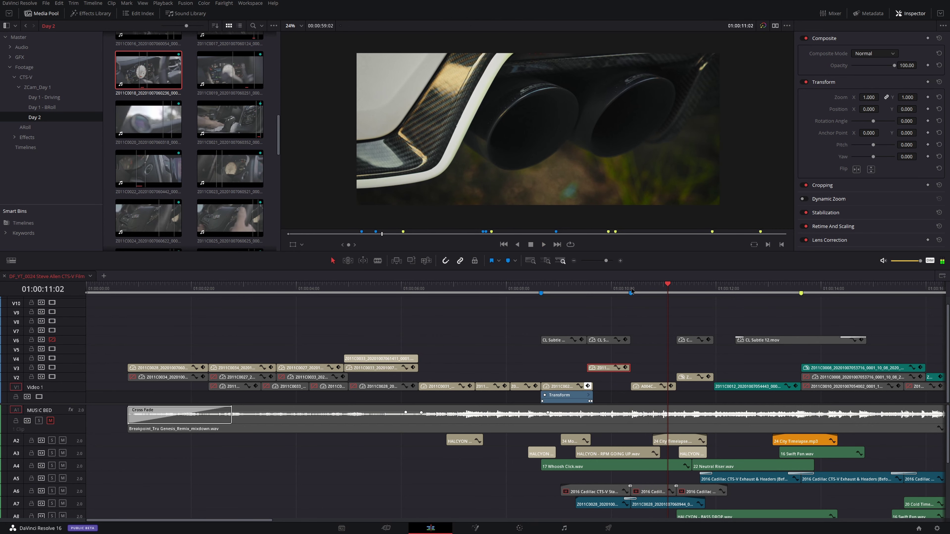
pyautogui.click(631, 292)
pyautogui.press('space')
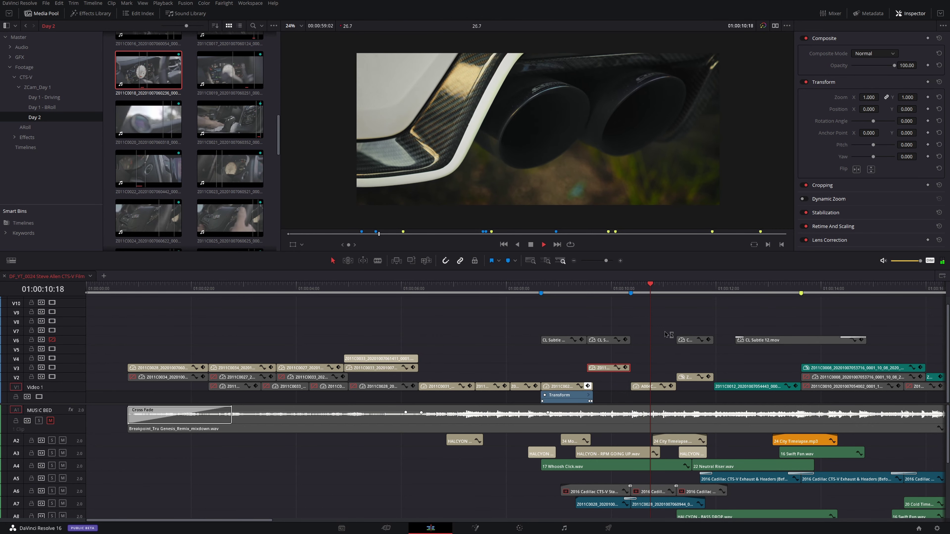
pyautogui.click(631, 292)
pyautogui.press('space')
pyautogui.click(630, 290)
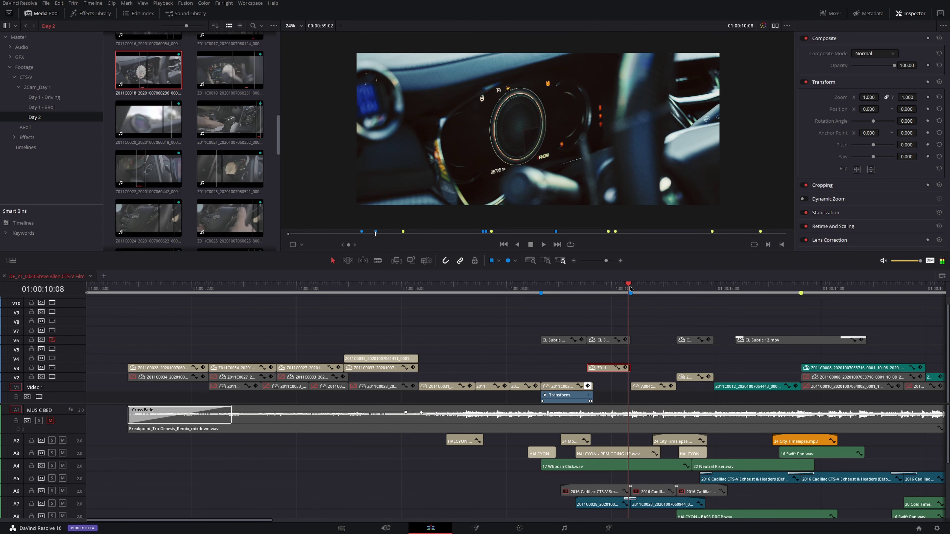
pyautogui.click(638, 289)
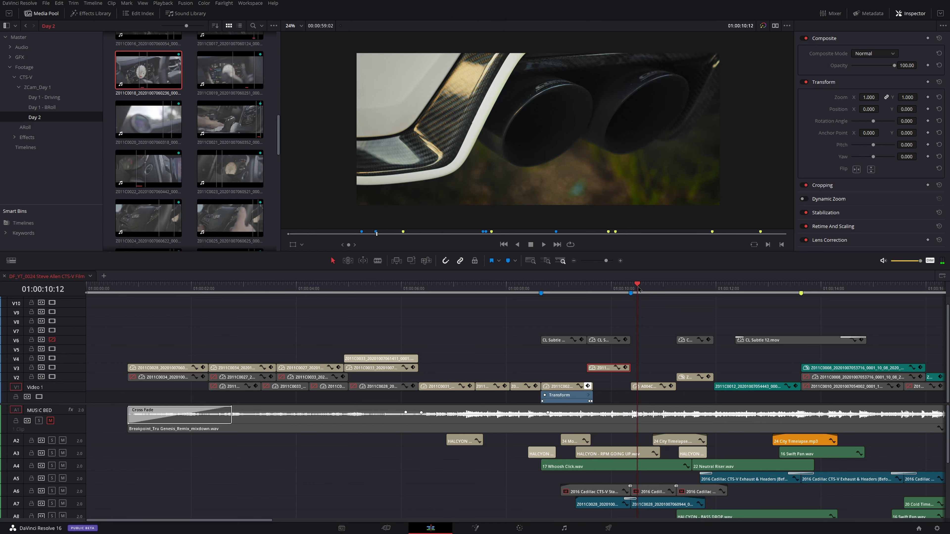
pyautogui.click(633, 289)
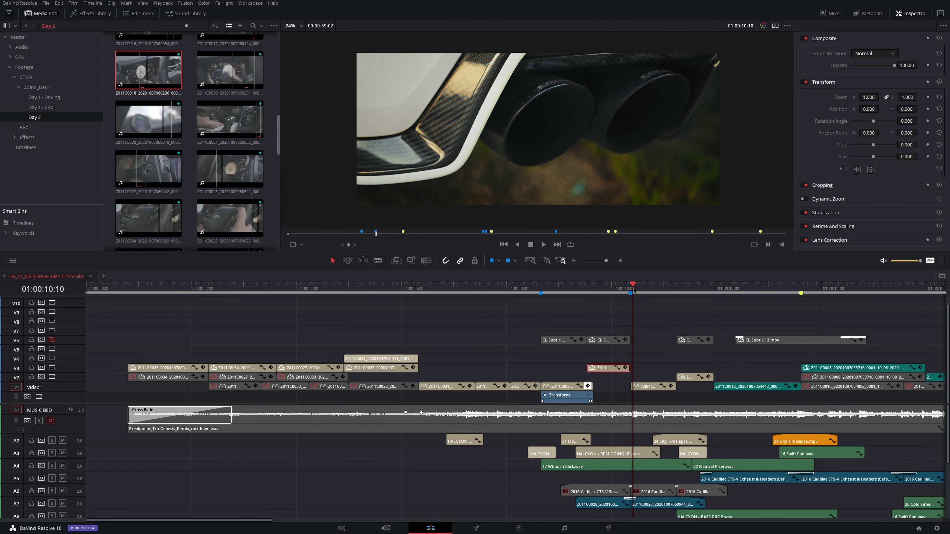
pyautogui.click(631, 290)
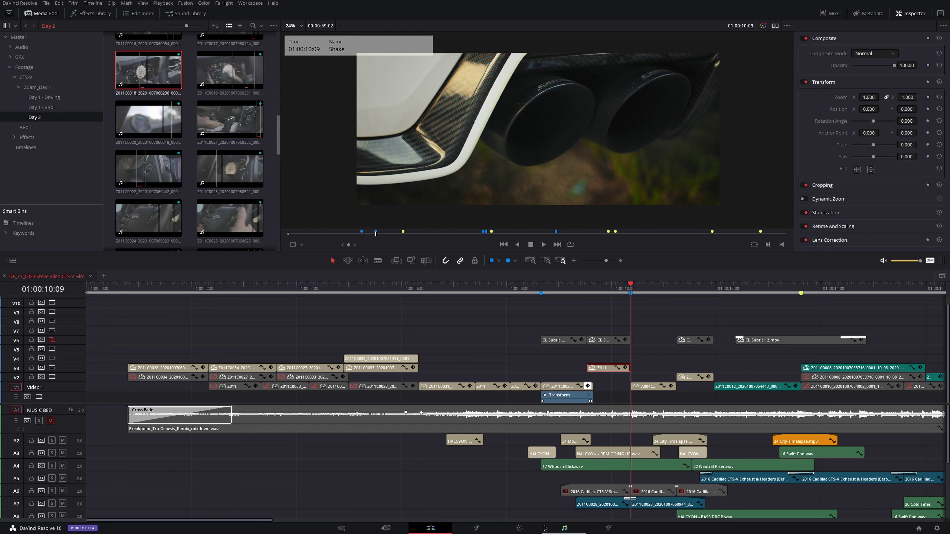
# Play on to the gear-shift shot at 01:00:11:22 and inspect its node graph on the Color page.
pyautogui.press('space')
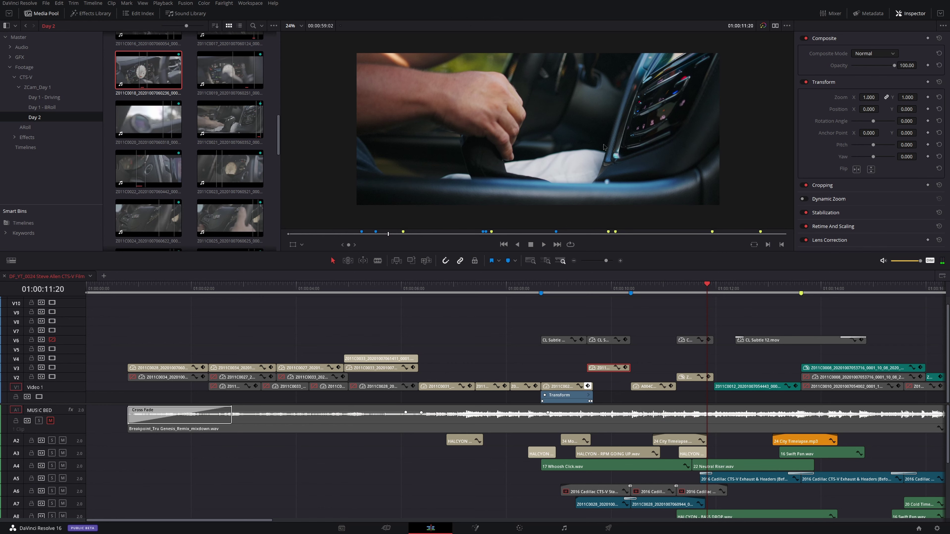
pyautogui.press('Right')
pyautogui.press('Right')
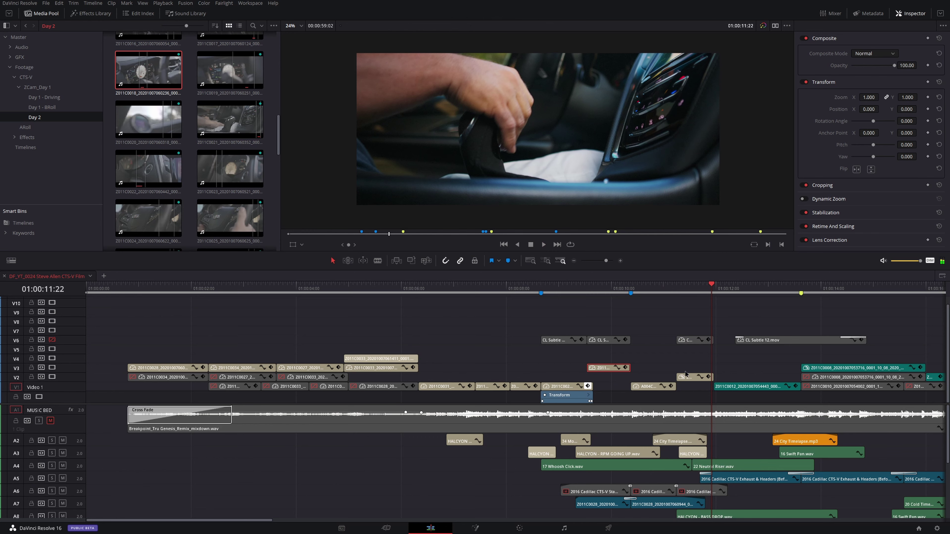
pyautogui.click(514, 528)
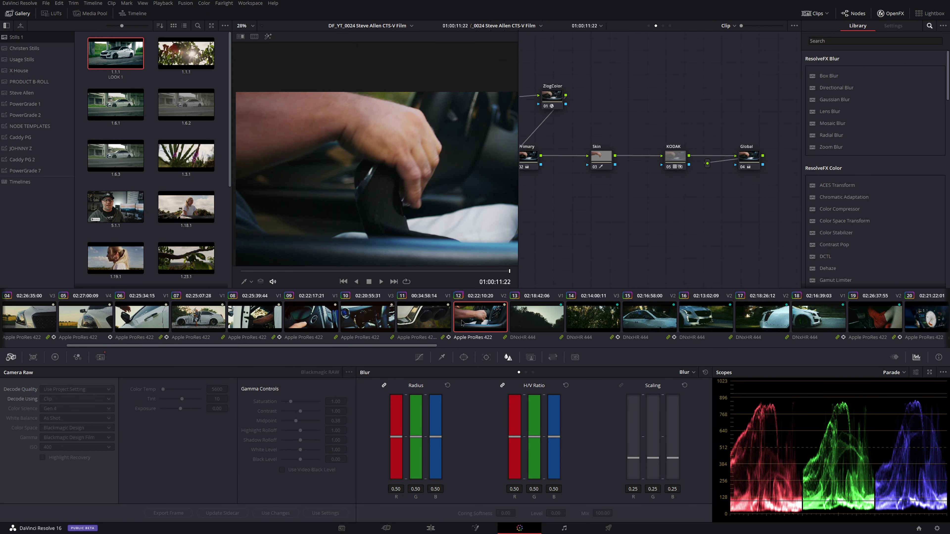
pyautogui.click(430, 528)
pyautogui.click(634, 292)
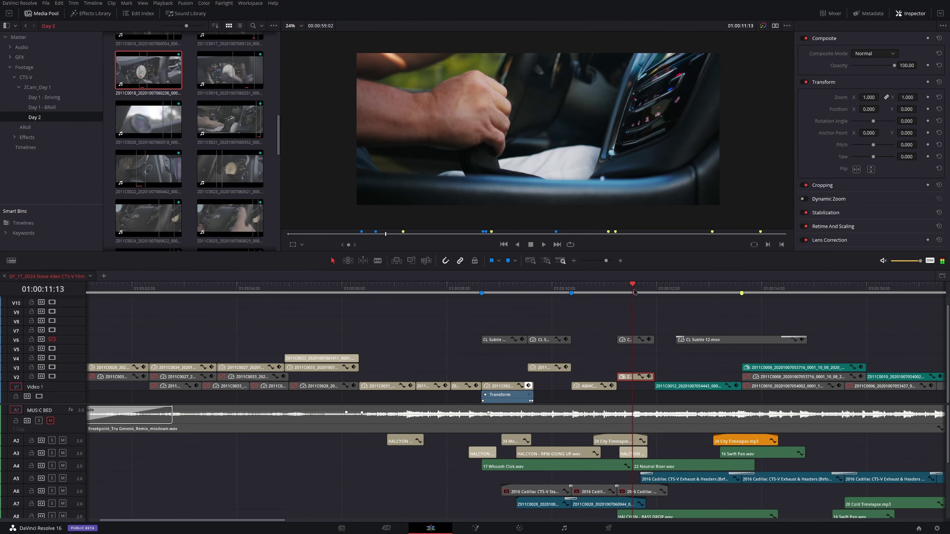
pyautogui.click(883, 260)
pyautogui.press('Down')
pyautogui.hscroll(5, 523, 292)
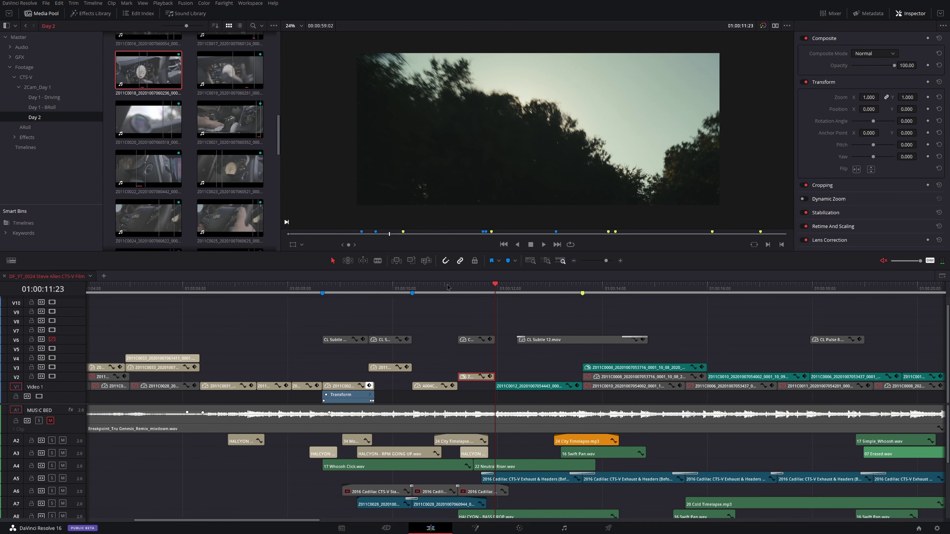
pyautogui.moveTo(448, 288); pyautogui.dragTo(512, 294)
pyautogui.press('space')
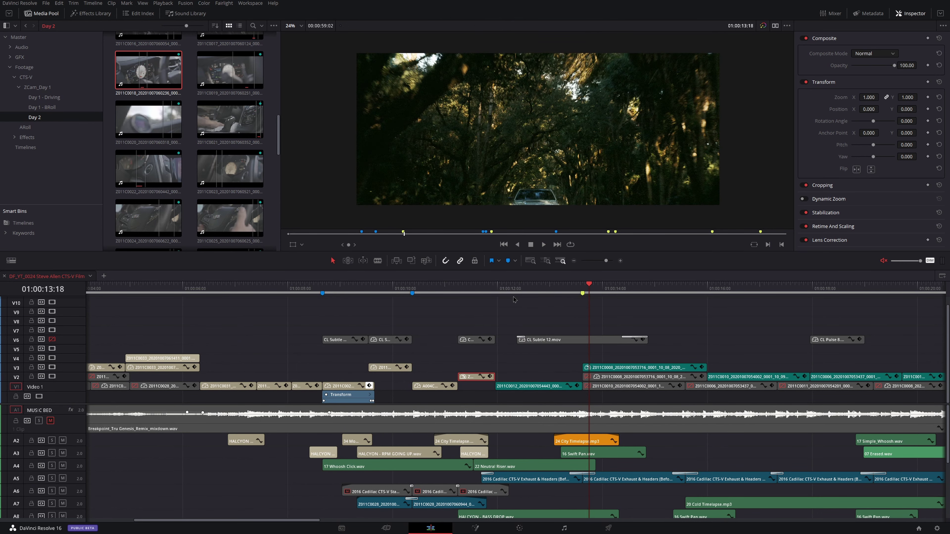
pyautogui.click(521, 290)
pyautogui.press('space')
pyautogui.press('space')
pyautogui.hscroll(4, 628, 304)
pyautogui.press('space')
pyautogui.press('space')
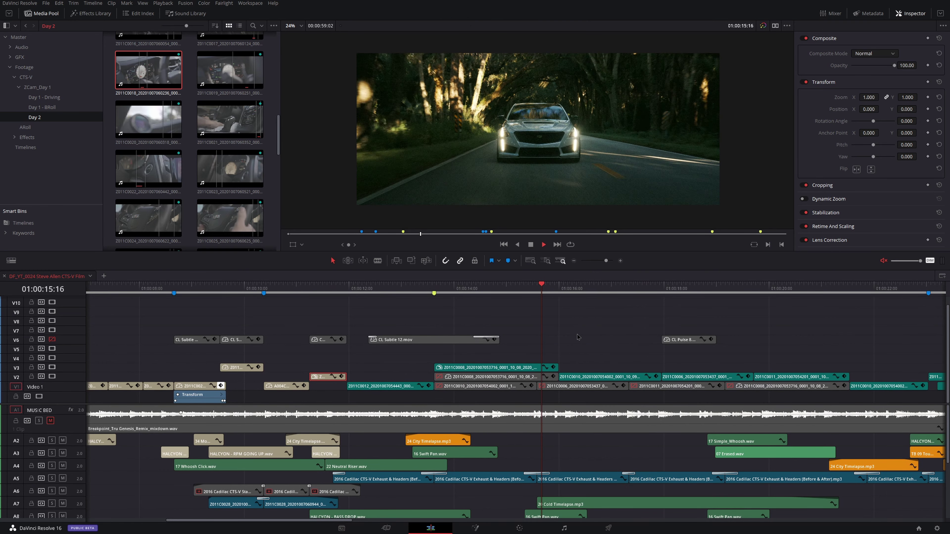
pyautogui.click(450, 287)
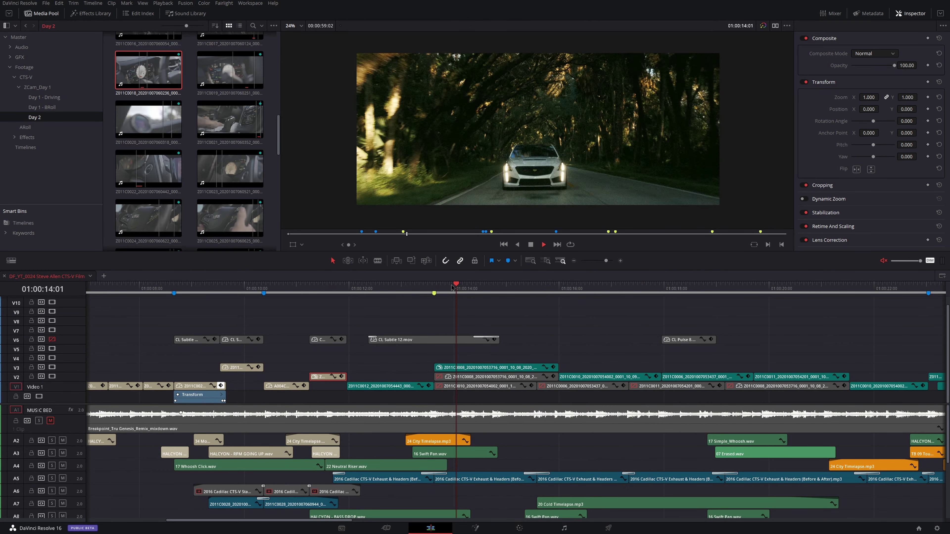
pyautogui.press('space')
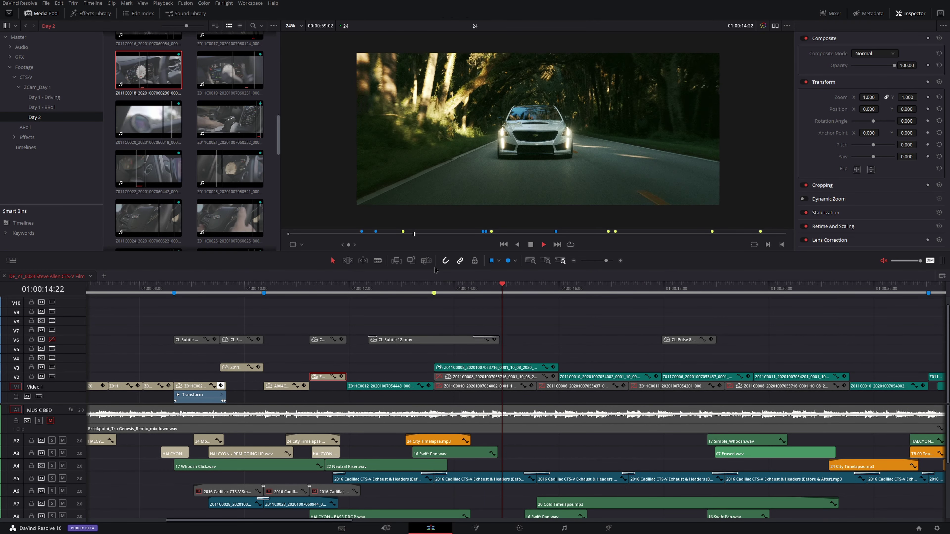
pyautogui.press('space')
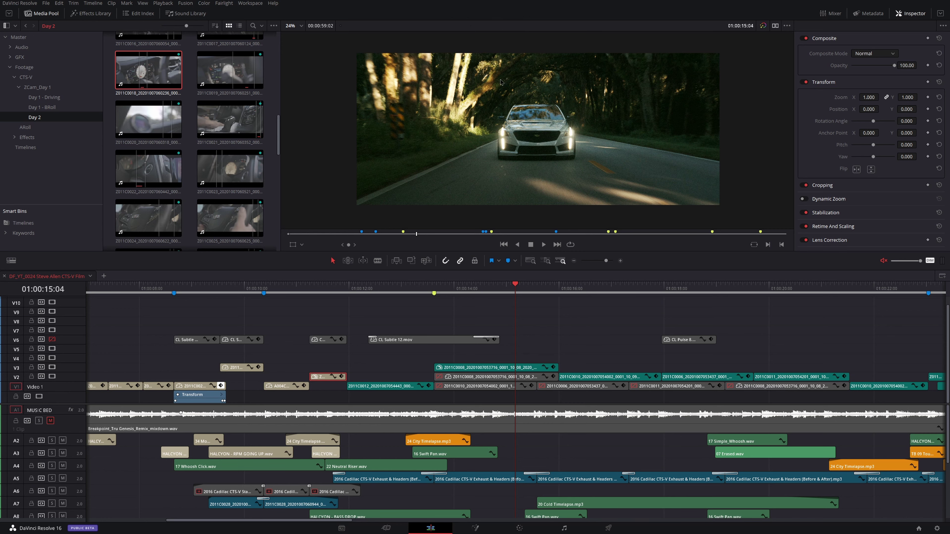
pyautogui.click(448, 292)
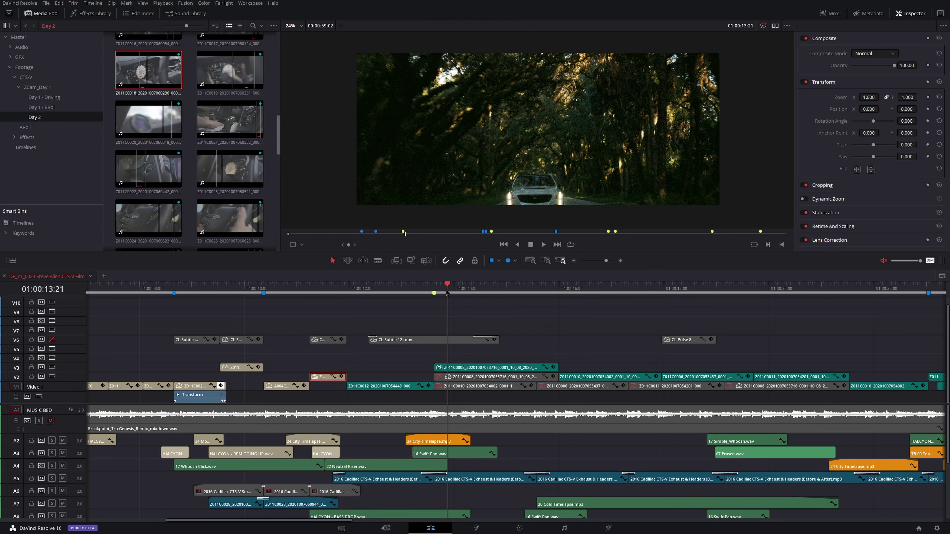
pyautogui.moveTo(445, 292); pyautogui.dragTo(523, 295)
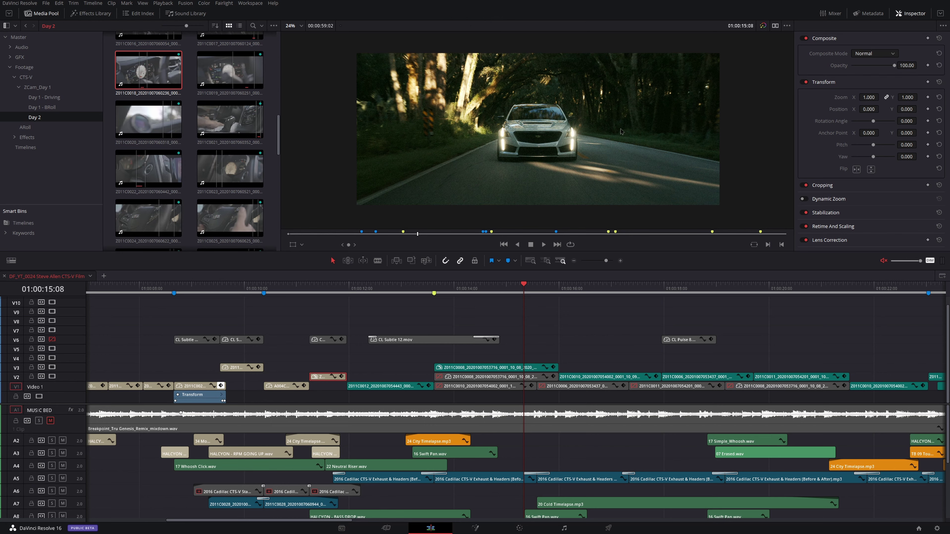
pyautogui.moveTo(448, 291); pyautogui.dragTo(514, 299)
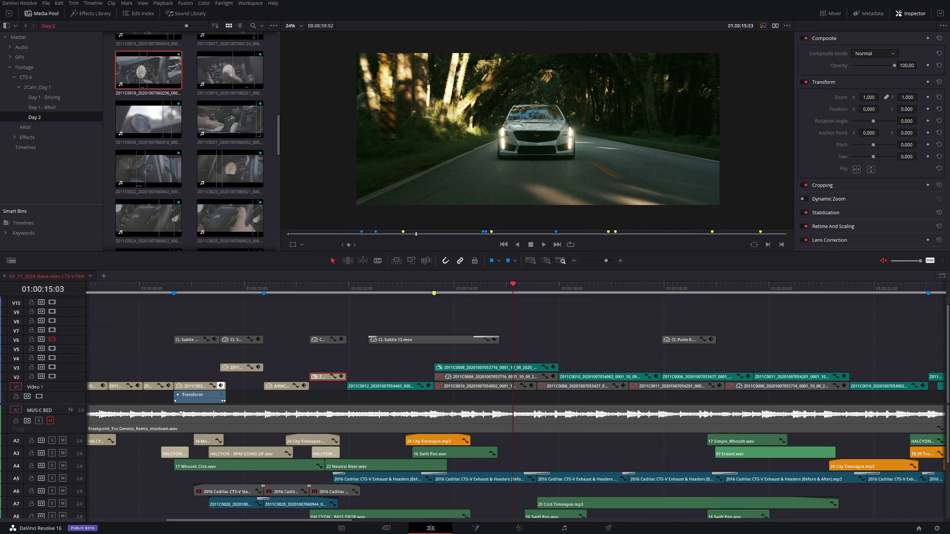
pyautogui.moveTo(487, 288); pyautogui.dragTo(519, 317)
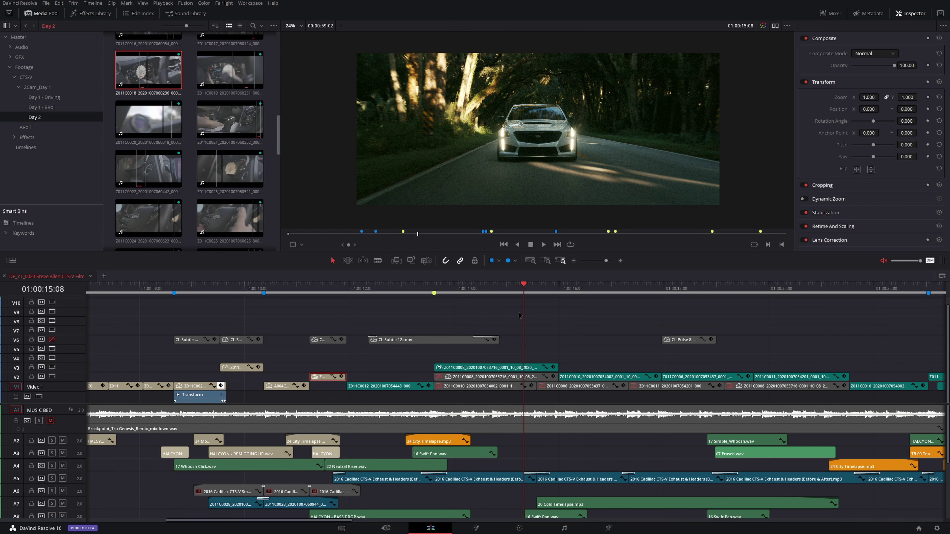
pyautogui.hotkey('shift', 'd')
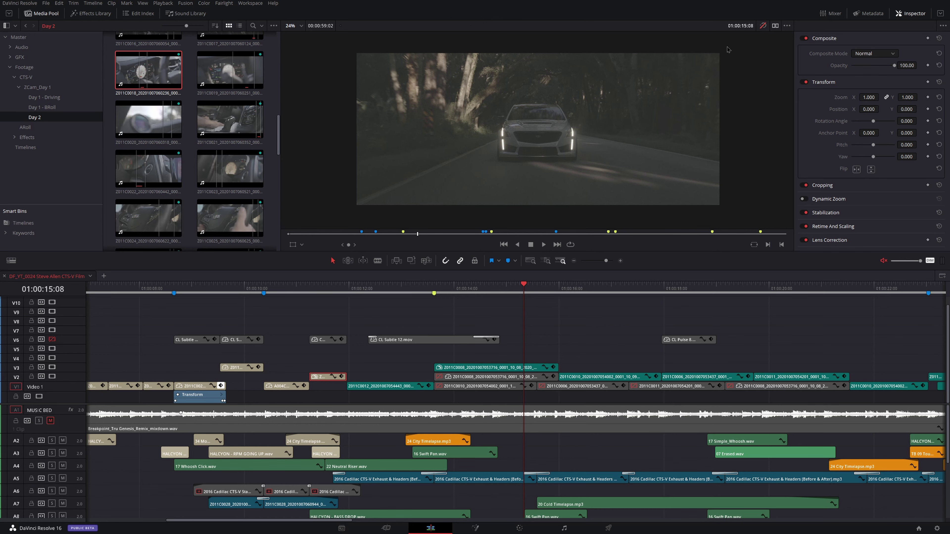
pyautogui.hotkey('shift', 'd')
pyautogui.moveTo(570, 291); pyautogui.dragTo(591, 277)
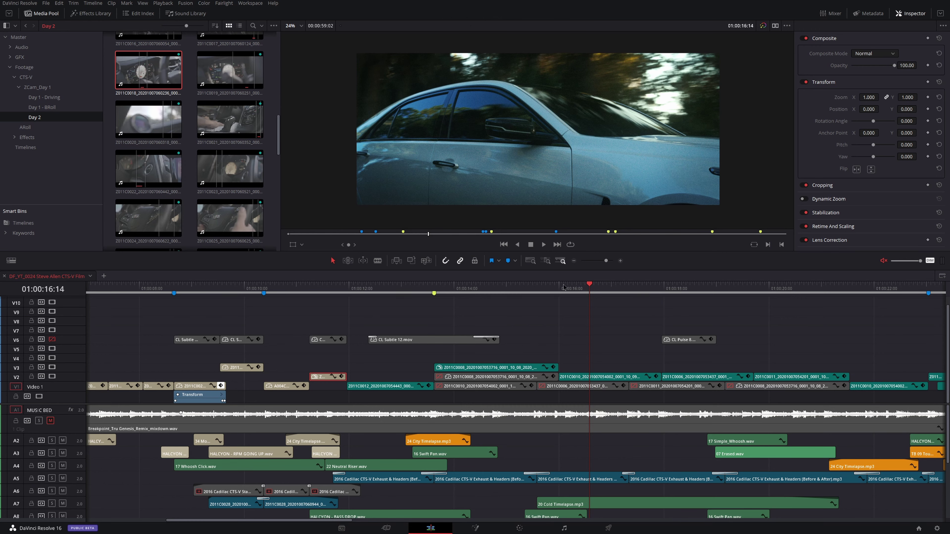
pyautogui.press('space')
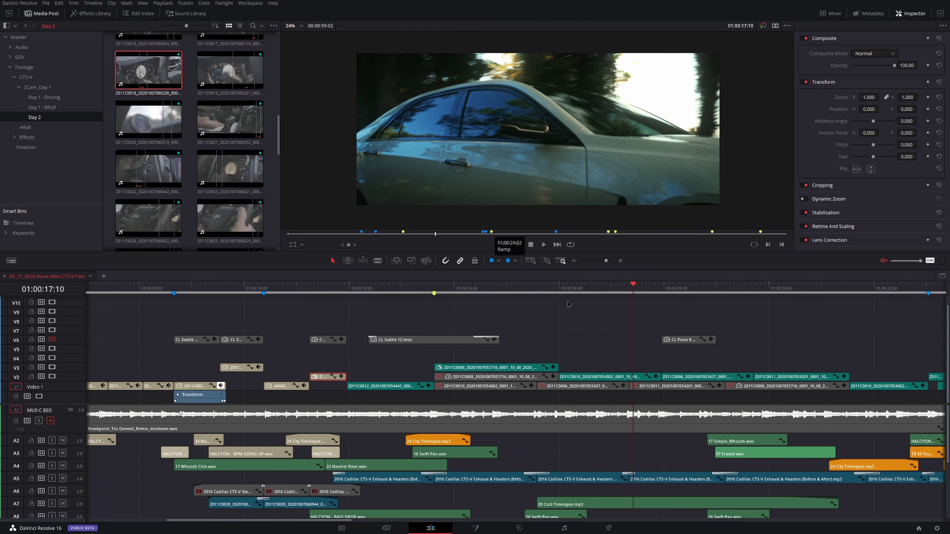
pyautogui.click(559, 286)
pyautogui.press('space')
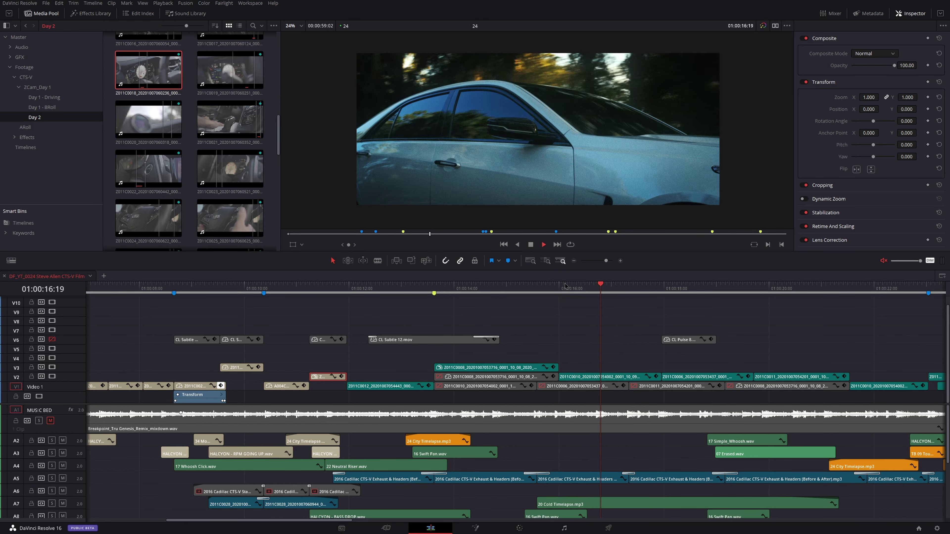
pyautogui.click(559, 291)
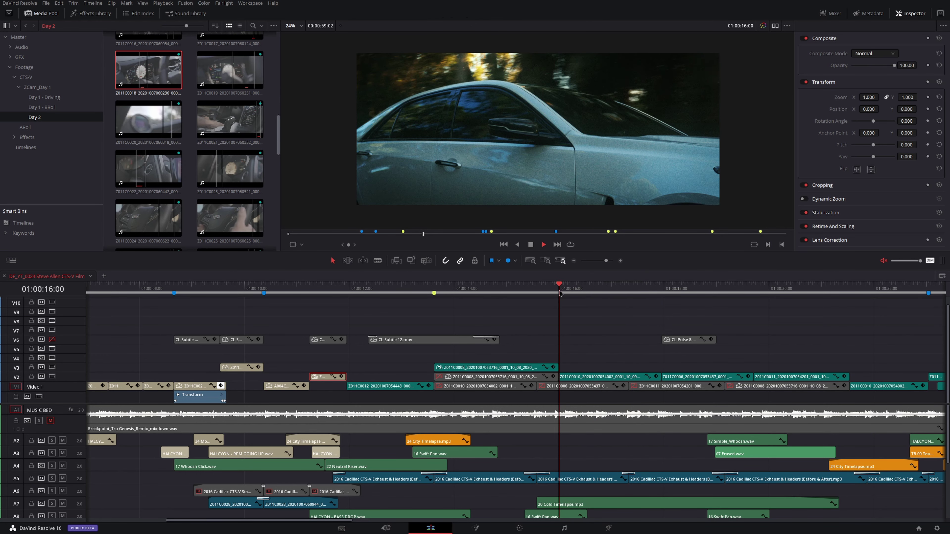
pyautogui.press('space')
pyautogui.click(471, 295)
pyautogui.press('space')
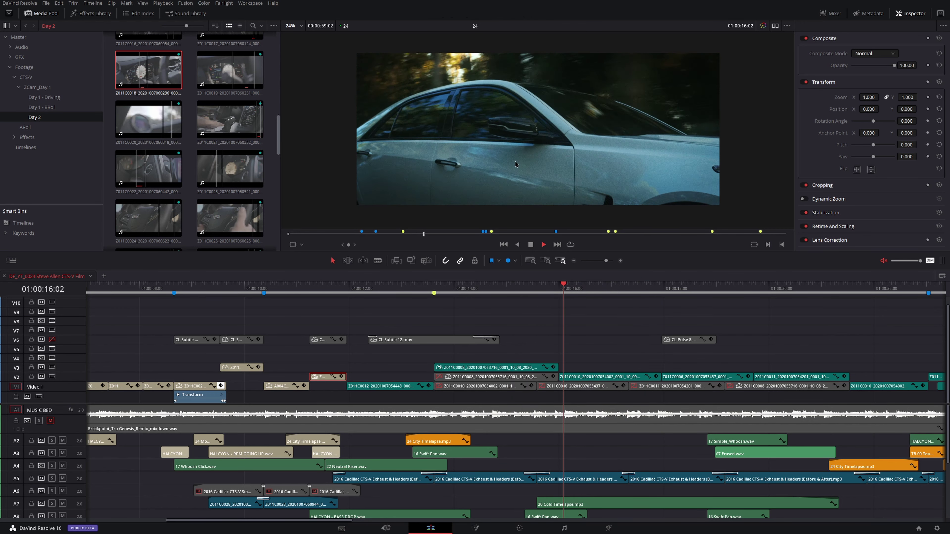
pyautogui.click(537, 290)
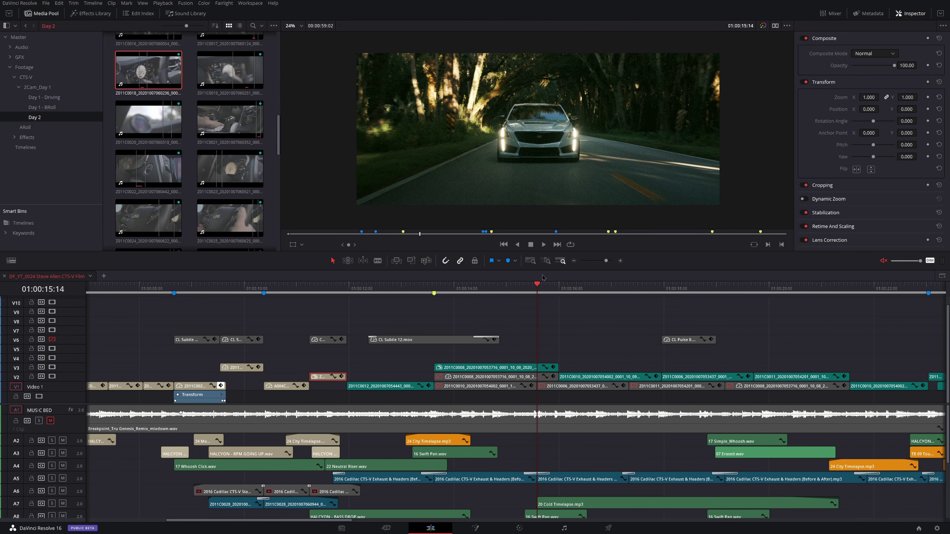
pyautogui.moveTo(541, 290)
pyautogui.mouseDown()
pyautogui.moveTo(557, 292)
pyautogui.moveTo(528, 294)
pyautogui.mouseUp()
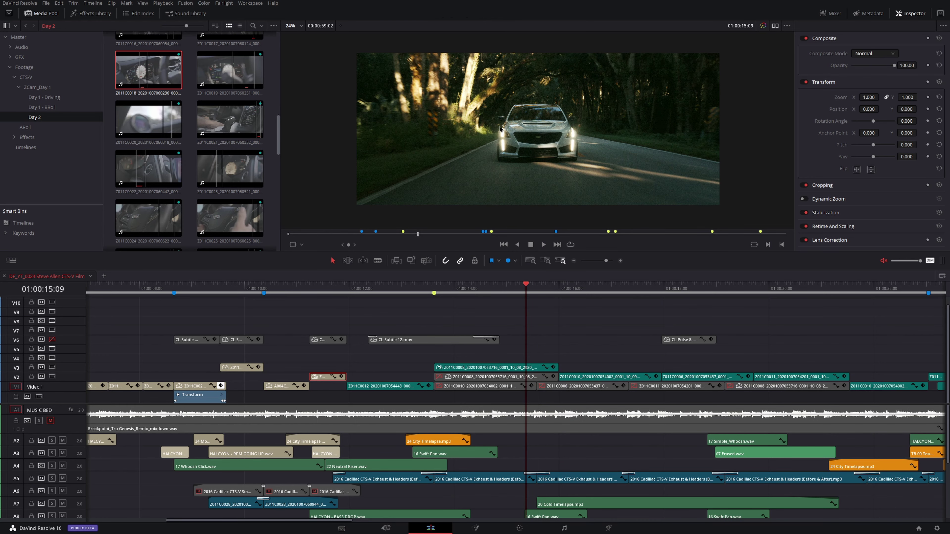
pyautogui.press('space')
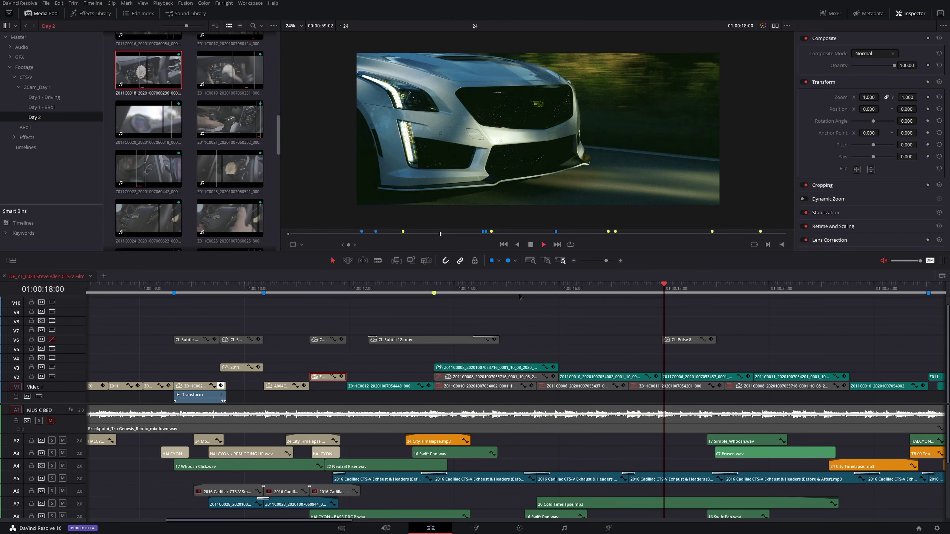
# Select clip Z011C0006 on V2 and show its Retime And Scaling settings, Retime Process at Project Settings.
pyautogui.press('space')
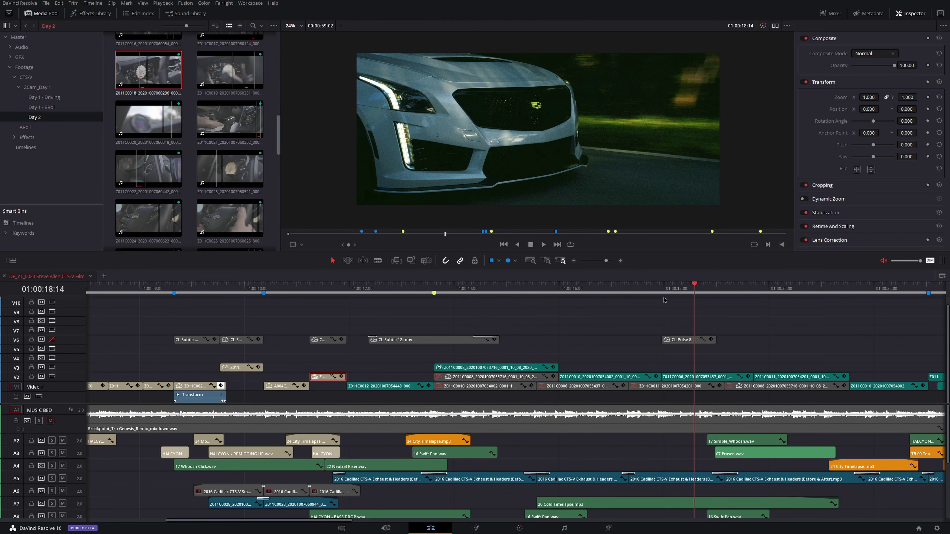
pyautogui.click(661, 293)
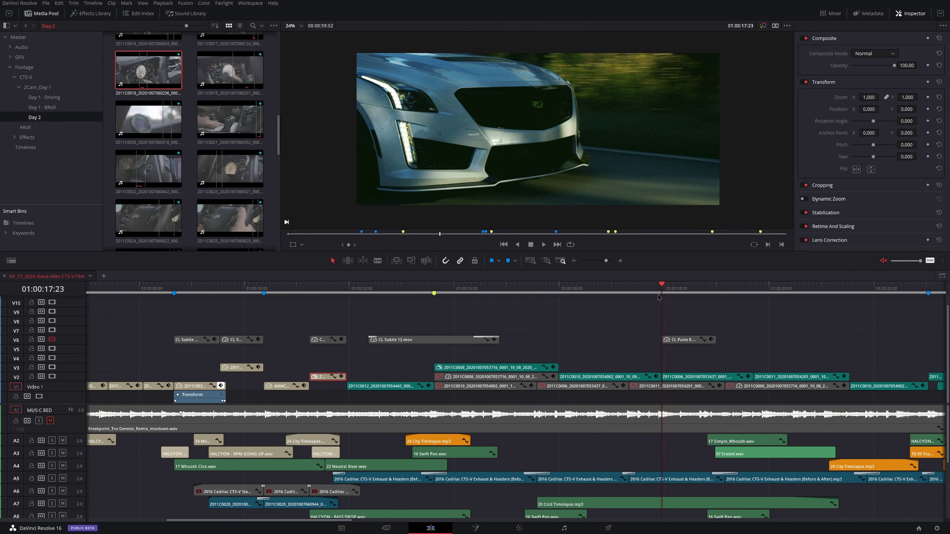
pyautogui.click(683, 379)
pyautogui.click(833, 226)
# Replay the front-grille close-up repeatedly from its start and from around 01:00:18:00.
pyautogui.moveTo(686, 290); pyautogui.dragTo(658, 298)
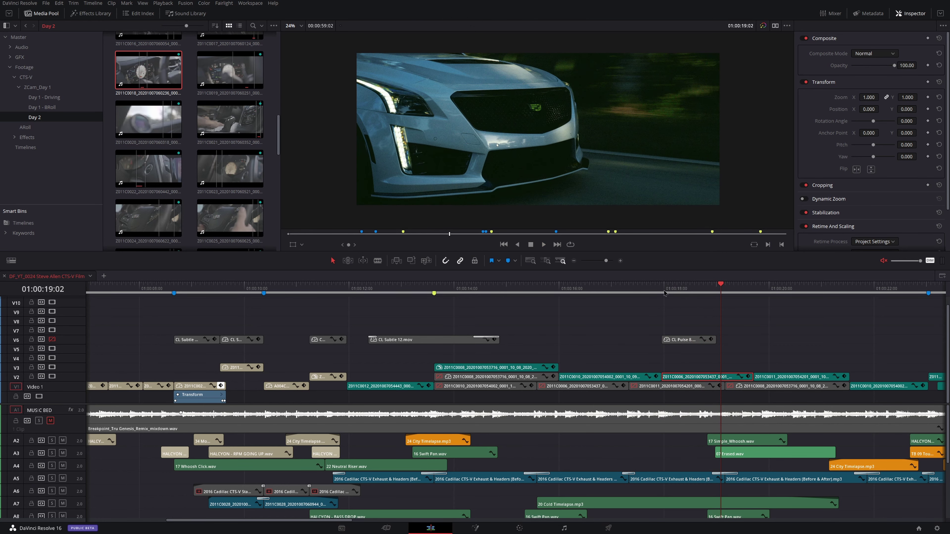
pyautogui.click(664, 292)
pyautogui.moveTo(668, 293)
pyautogui.mouseDown()
pyautogui.moveTo(706, 292)
pyautogui.moveTo(673, 290)
pyautogui.mouseUp()
pyautogui.click(665, 292)
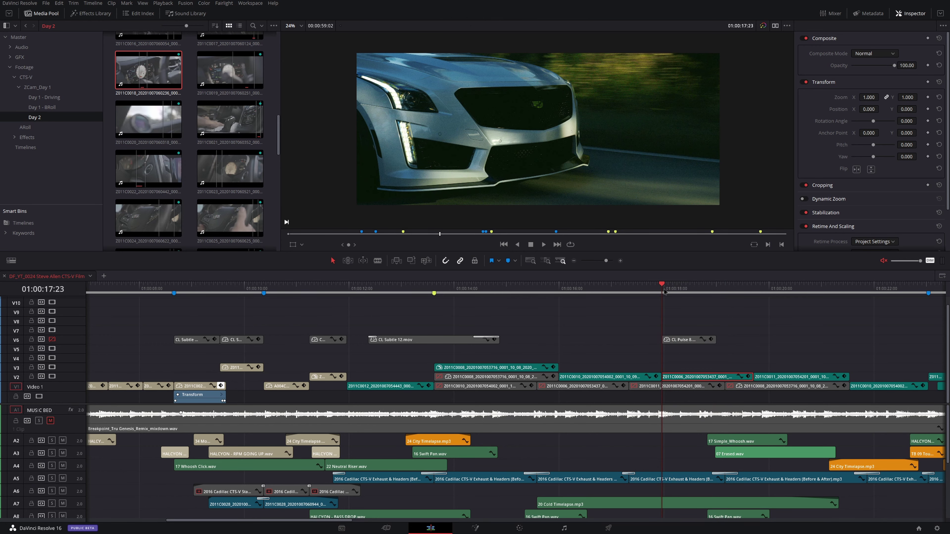
pyautogui.click(665, 292)
pyautogui.click(665, 292)
pyautogui.press('space')
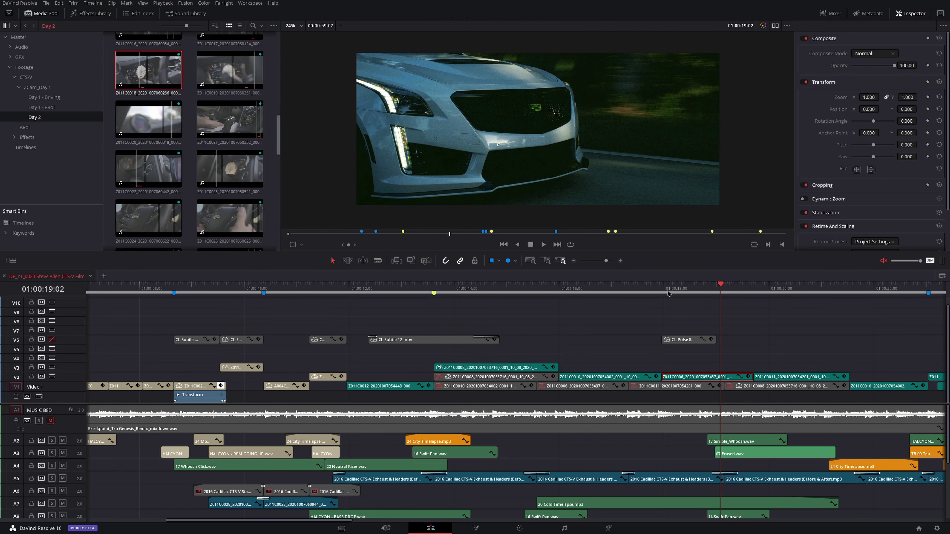
pyautogui.click(665, 292)
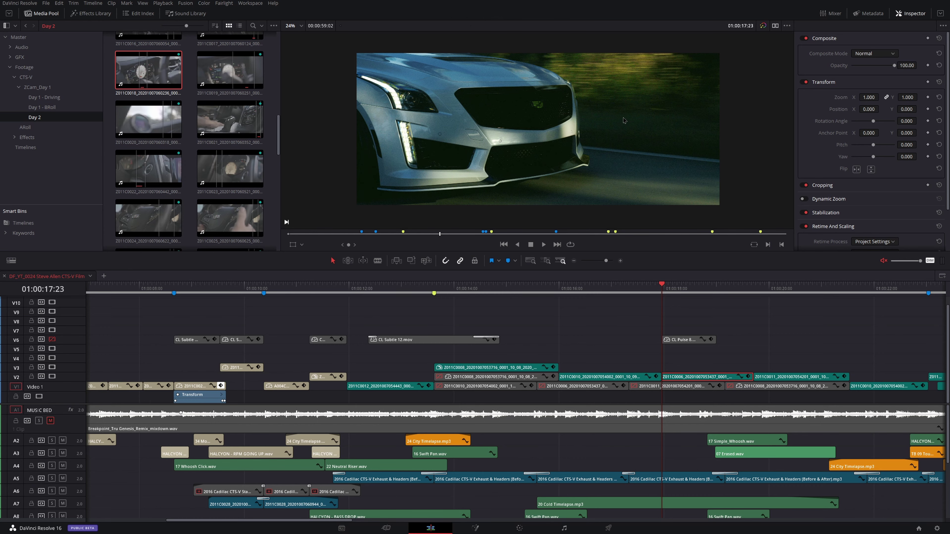
pyautogui.press('space')
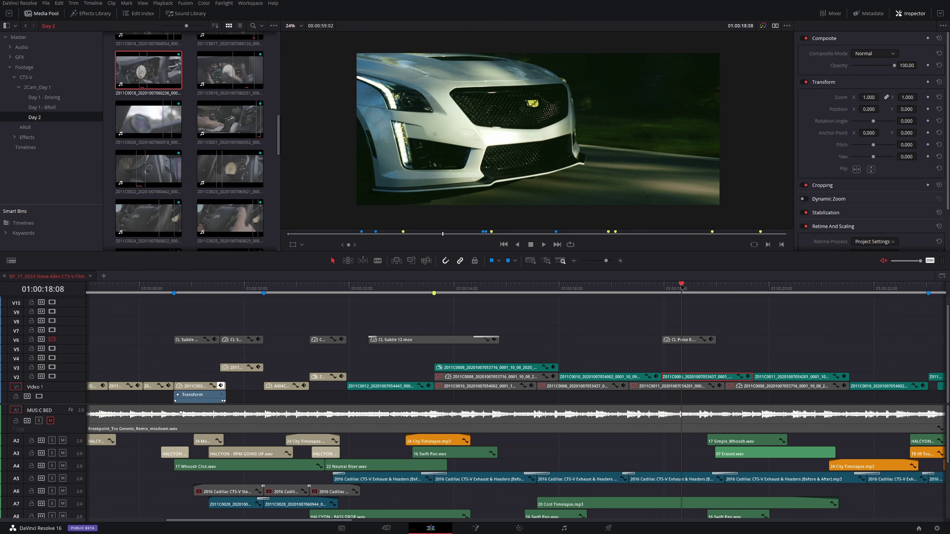
pyautogui.click(667, 288)
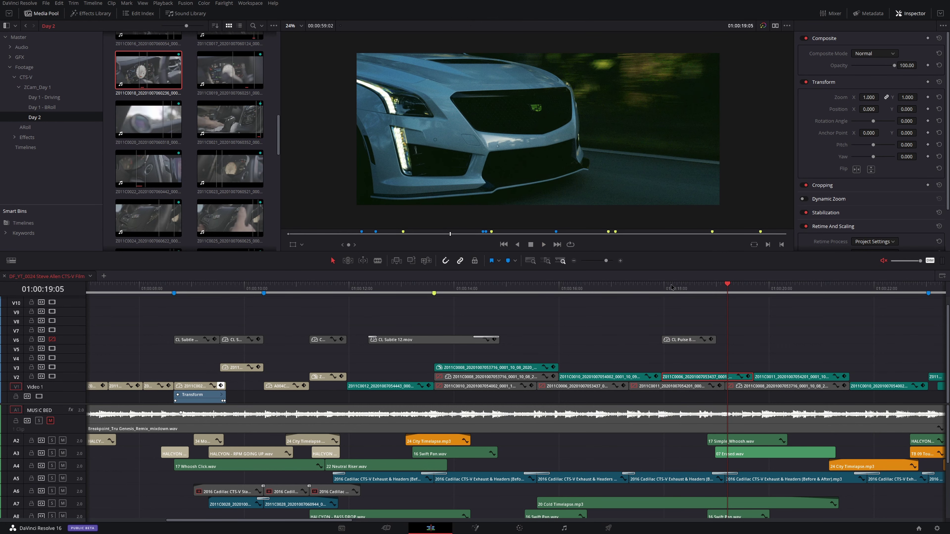
pyautogui.click(669, 289)
pyautogui.press('space')
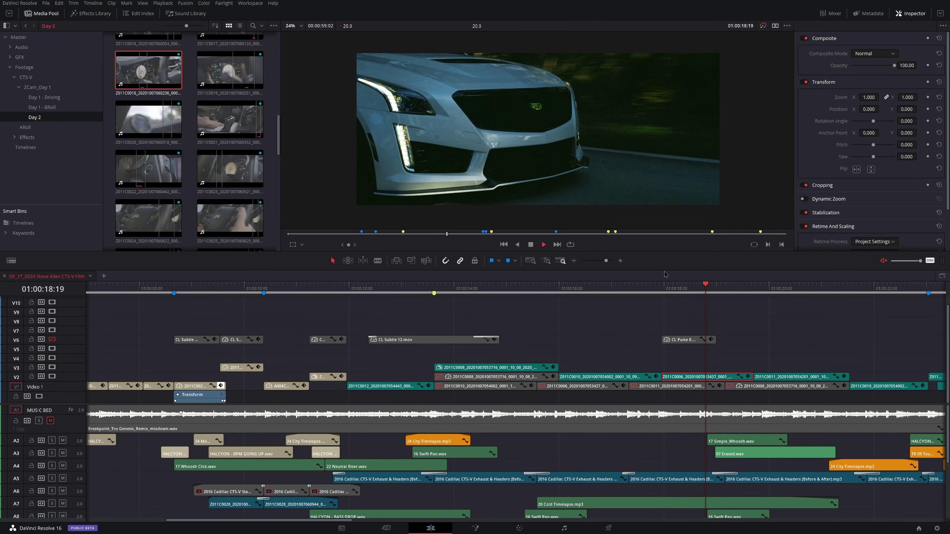
pyautogui.click(662, 290)
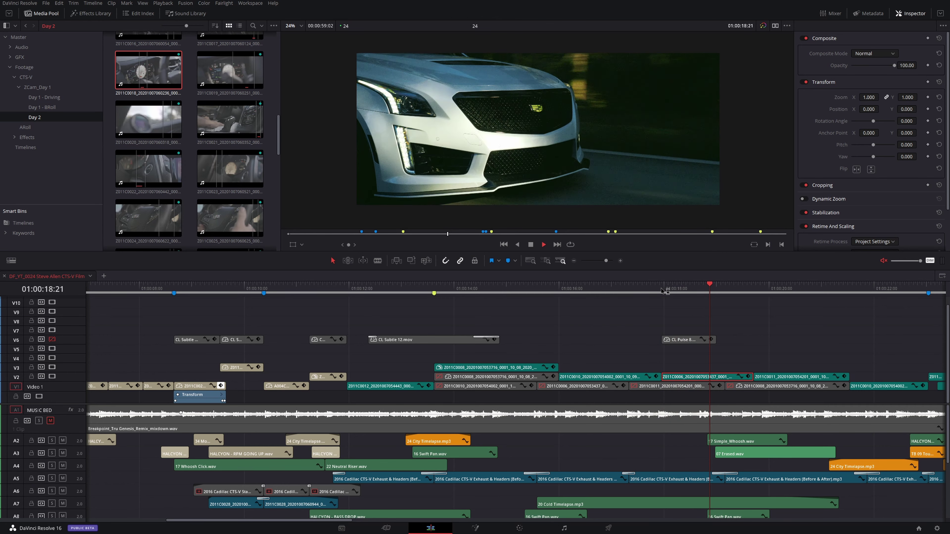
pyautogui.click(660, 291)
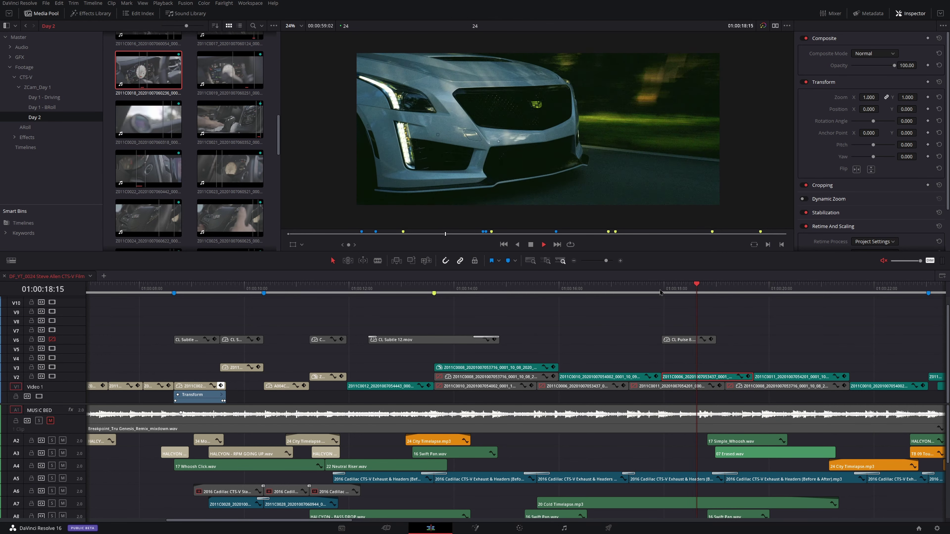
# Bypass colour grades and play the front close-up as flat log footage from 01:00:17:23.
pyautogui.click(660, 291)
pyautogui.press('space')
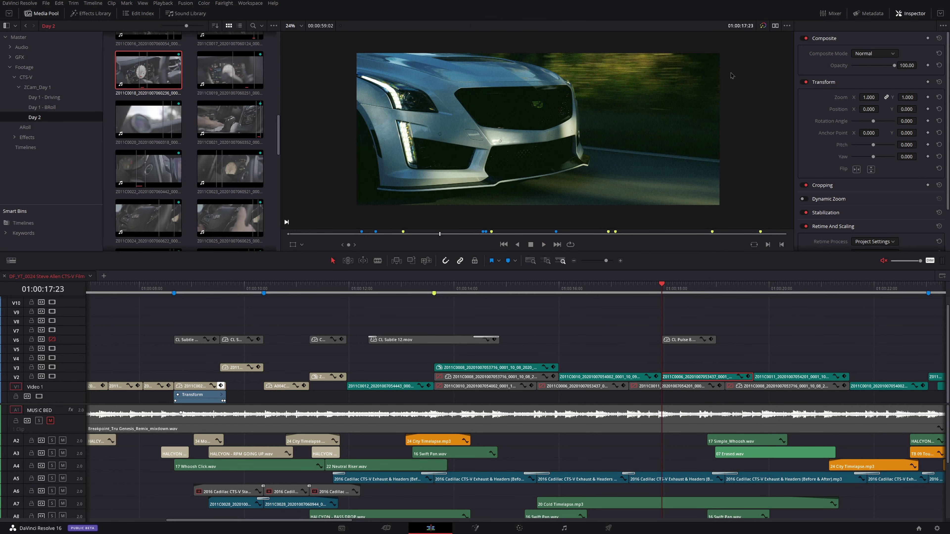
pyautogui.click(762, 26)
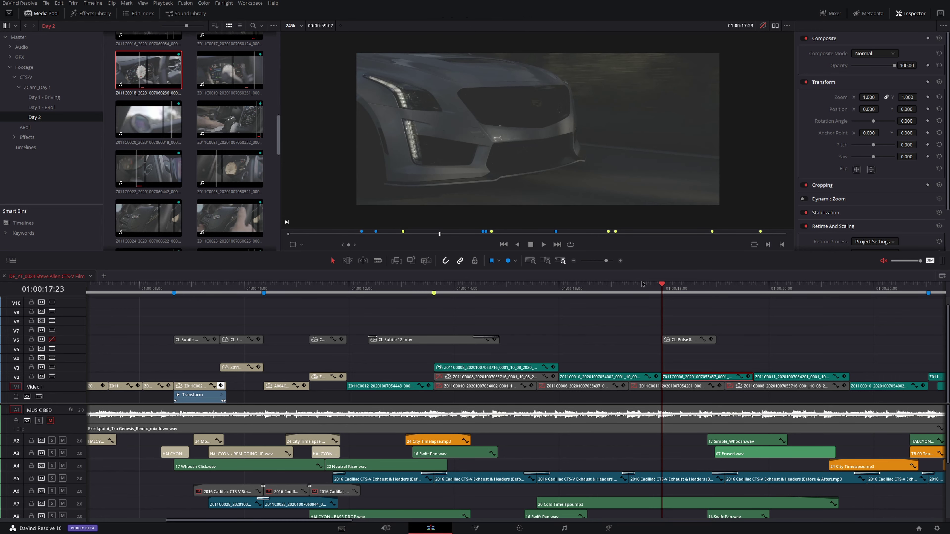
pyautogui.press('space')
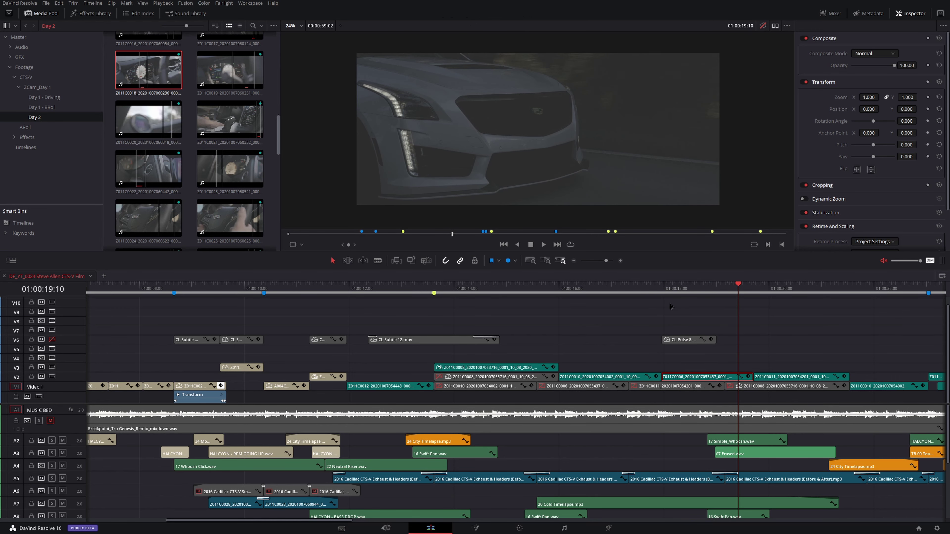
pyautogui.click(662, 292)
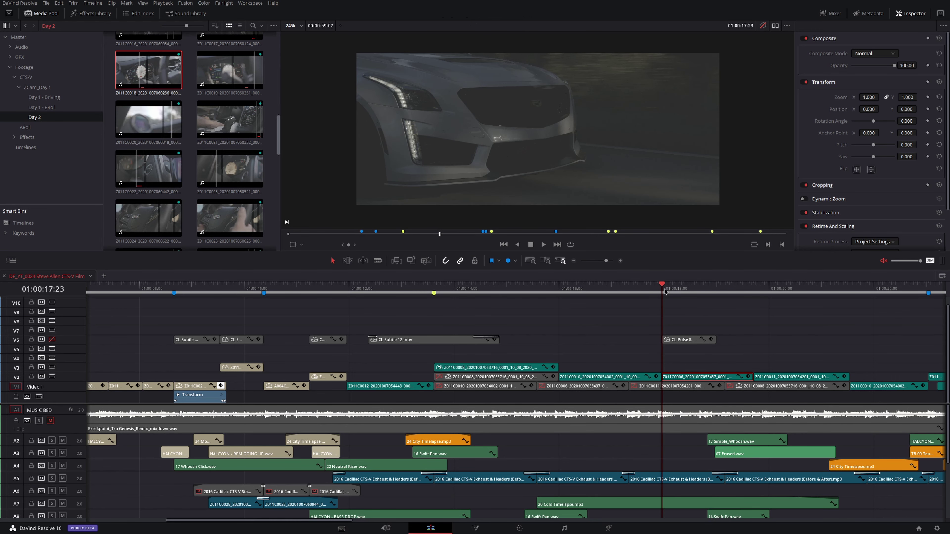
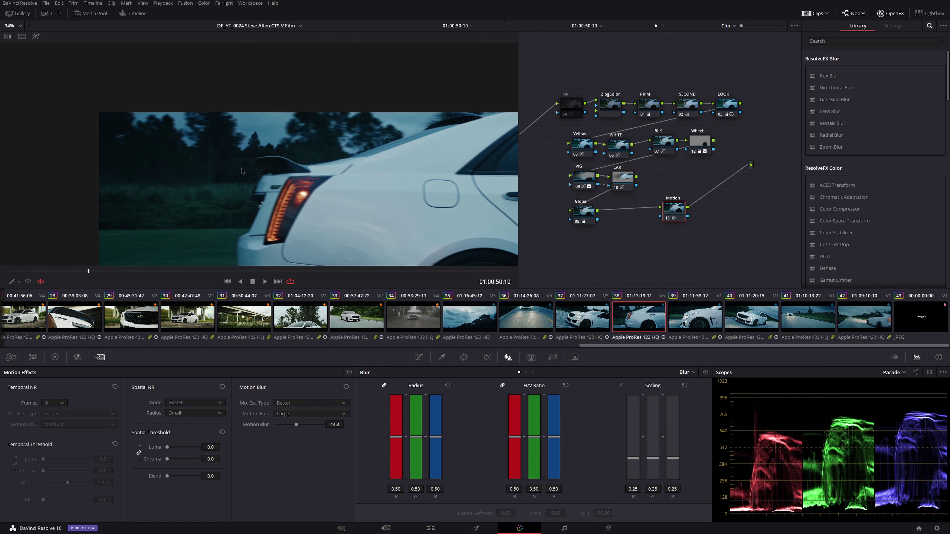
# Leave the Color page and return to the Edit page timeline.
pyautogui.scroll(-2, 239, 131)
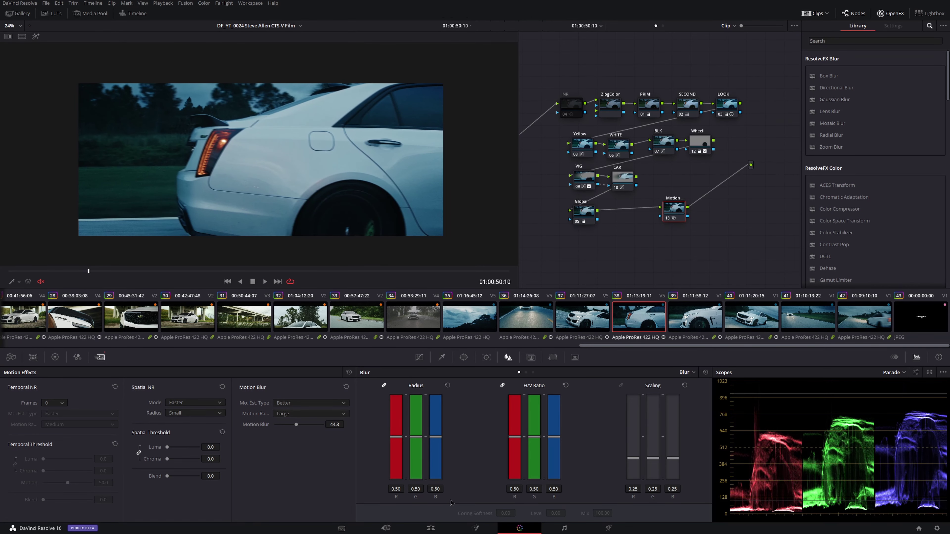
pyautogui.click(430, 527)
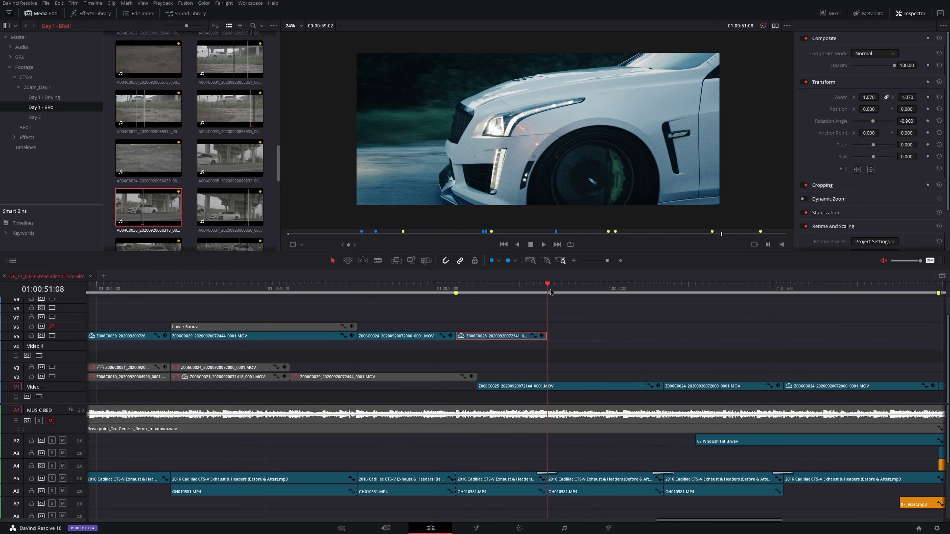
# Return to the car-front shot, unmute audio playback, and play the ending with sound.
pyautogui.press('space')
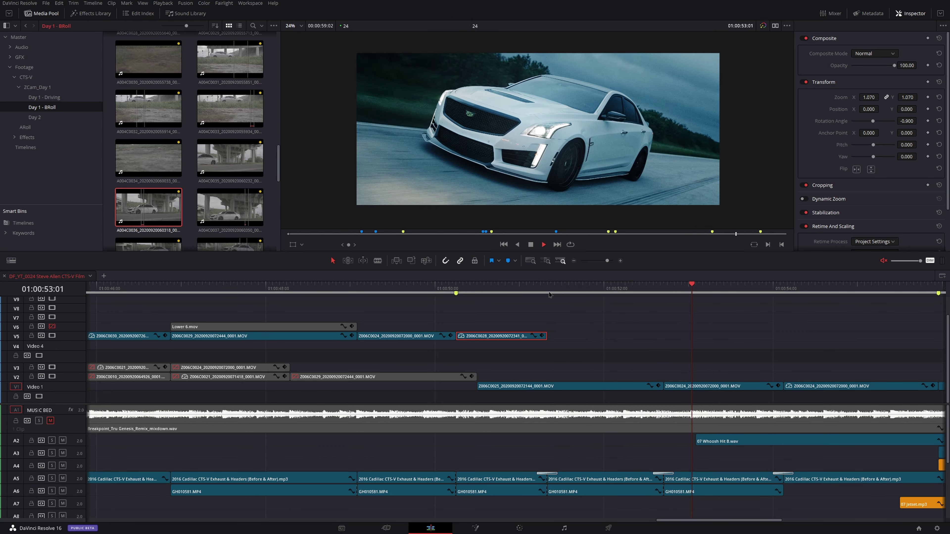
pyautogui.press('space')
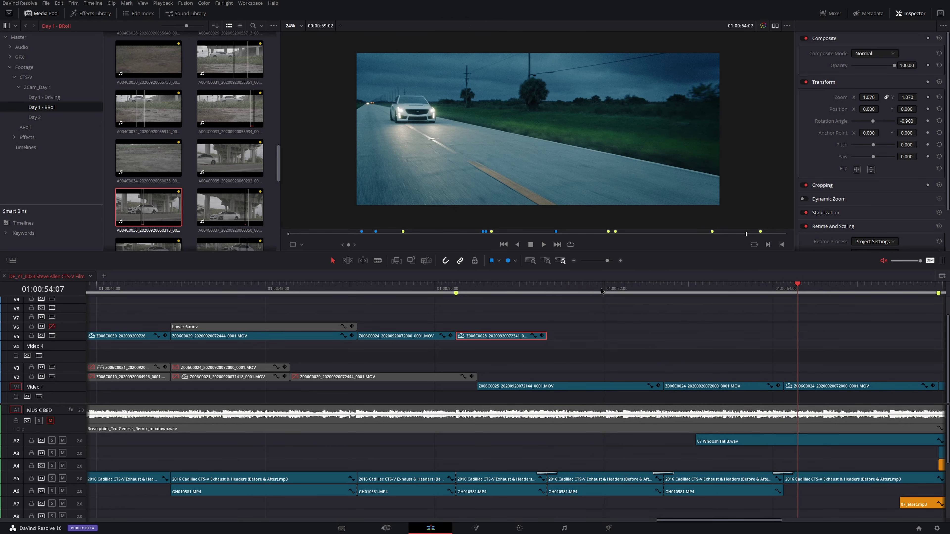
pyautogui.click(549, 294)
pyautogui.click(884, 261)
pyautogui.hscroll(5, 410, 304)
pyautogui.press('space')
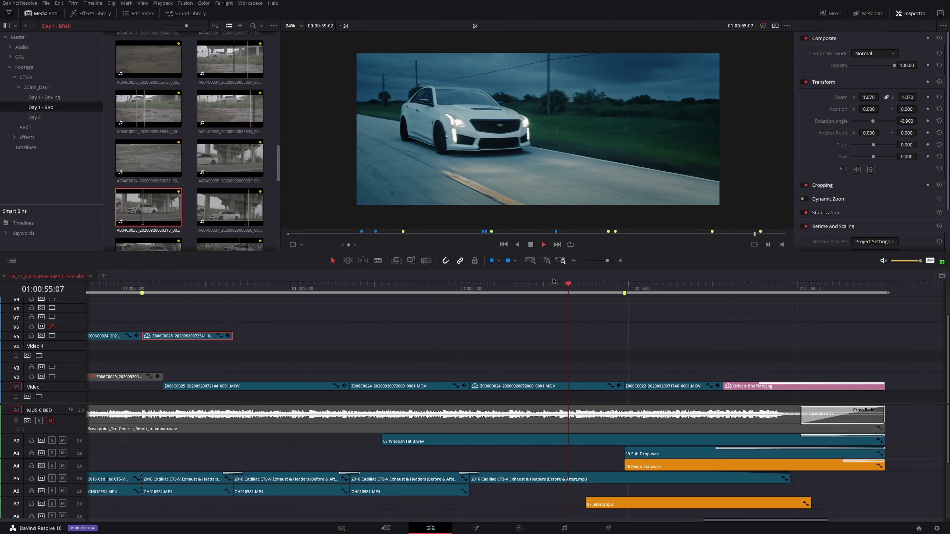
pyautogui.press('space')
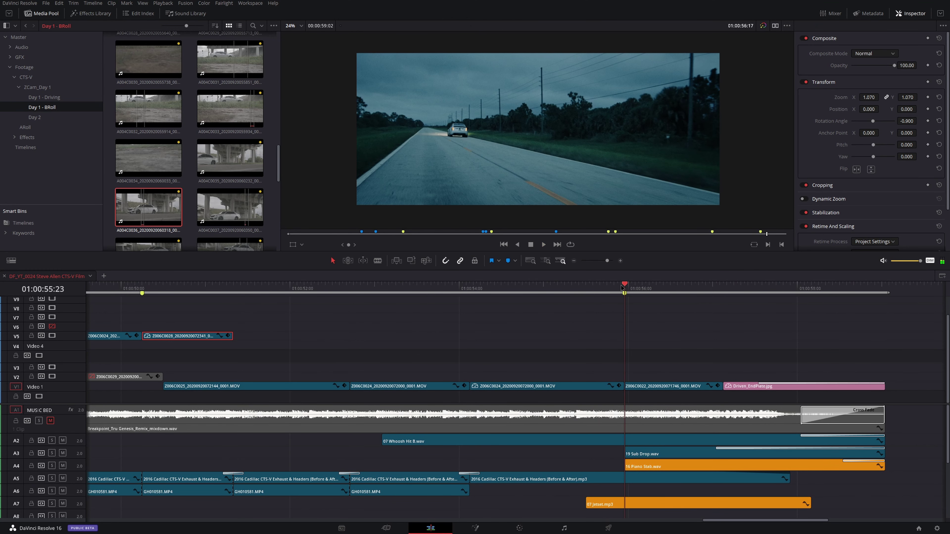
# Replay from the Shake marker to the Driven end plate, then return to the timeline start.
pyautogui.click(622, 288)
pyautogui.press('/')
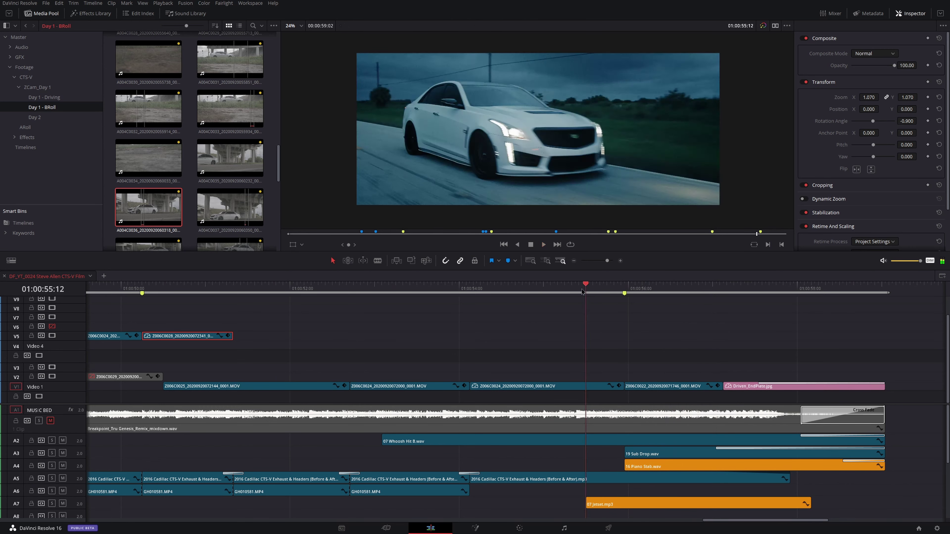
pyautogui.press('space')
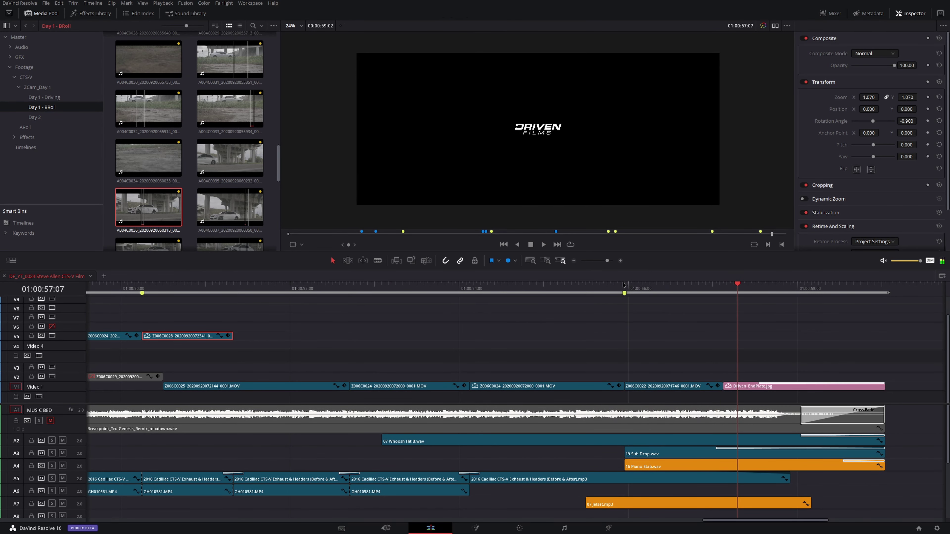
pyautogui.click(628, 289)
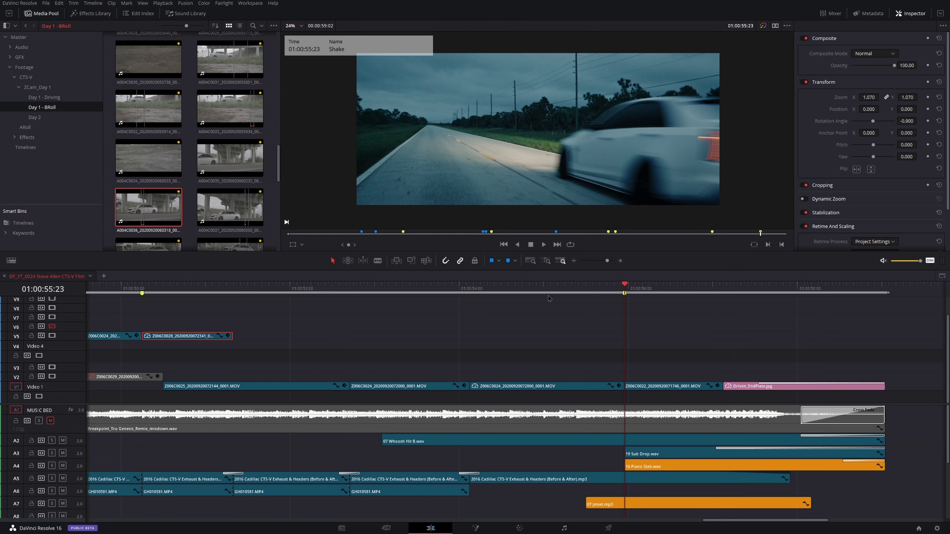
pyautogui.press('space')
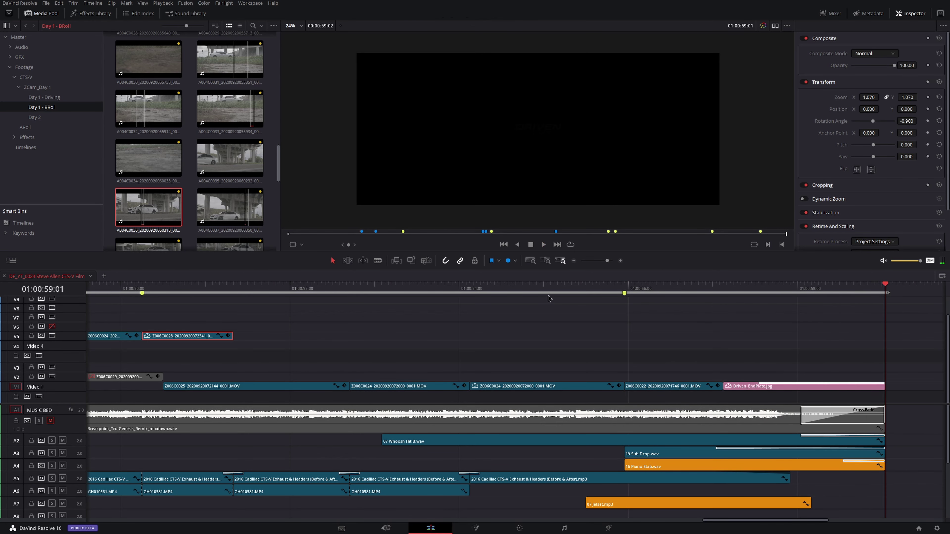
pyautogui.press('Home')
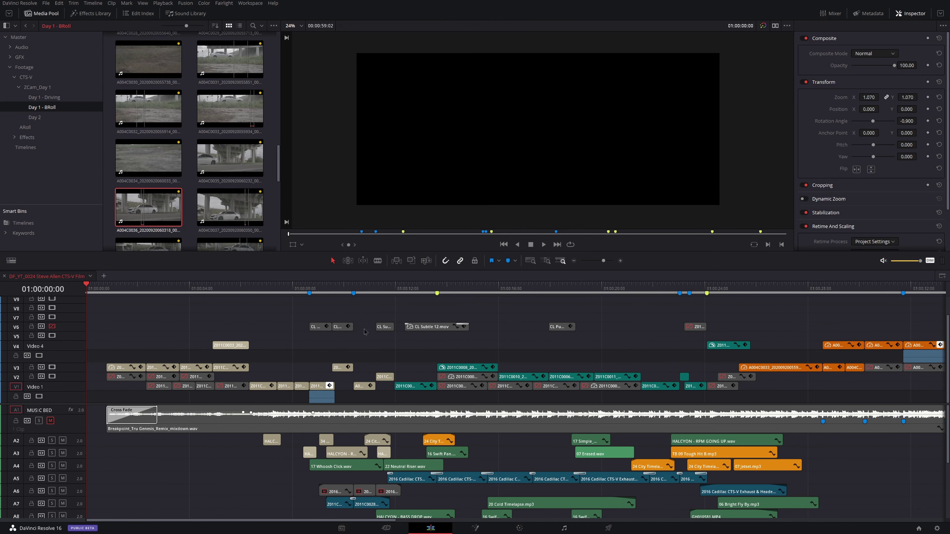
# Re-enable the video of light-hit track V6.
pyautogui.hscroll(3, 253, 402)
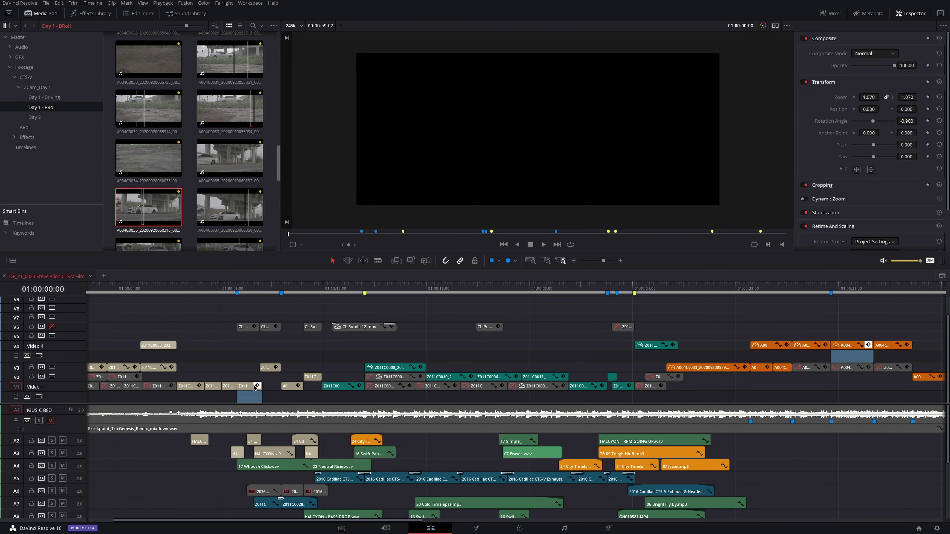
pyautogui.scroll(1, 254, 387)
pyautogui.click(52, 340)
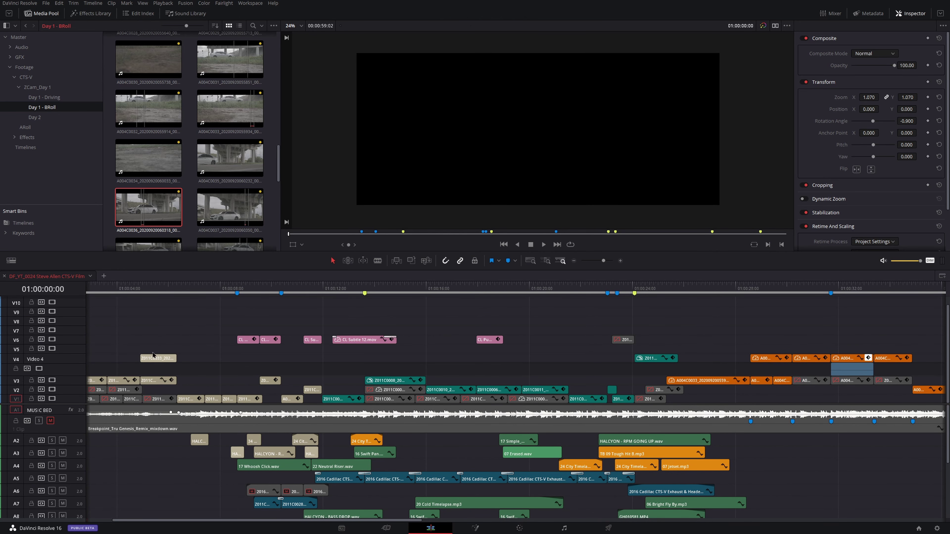
# At the Sublte zoom marker, locate the CL Subtle 14.mov clip in the media pool.
pyautogui.click(237, 292)
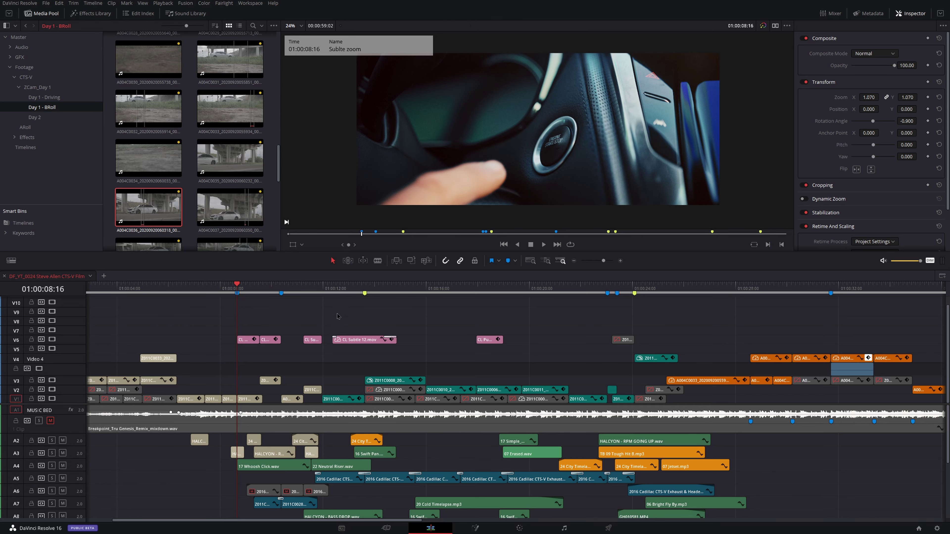
pyautogui.keyDown('alt'); pyautogui.scroll(6, 337, 316); pyautogui.keyUp('alt')
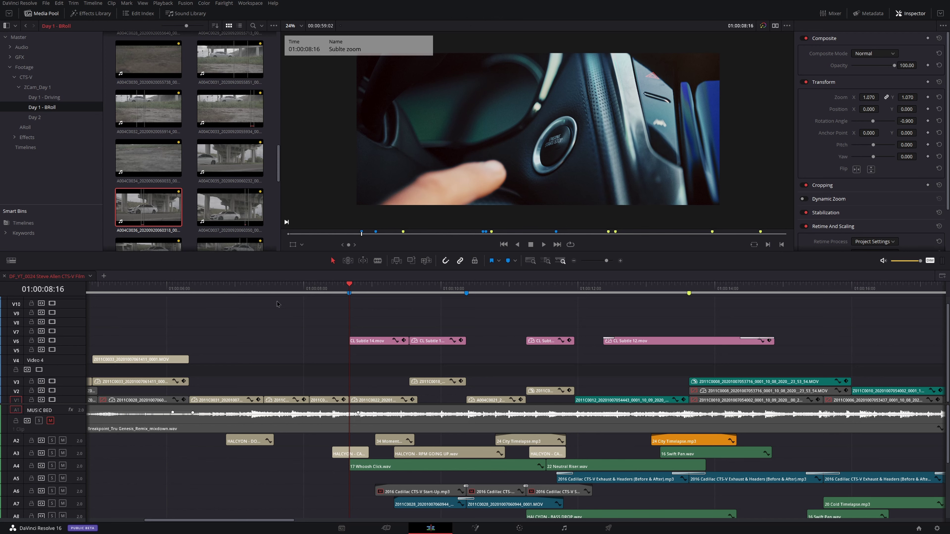
pyautogui.click(310, 292)
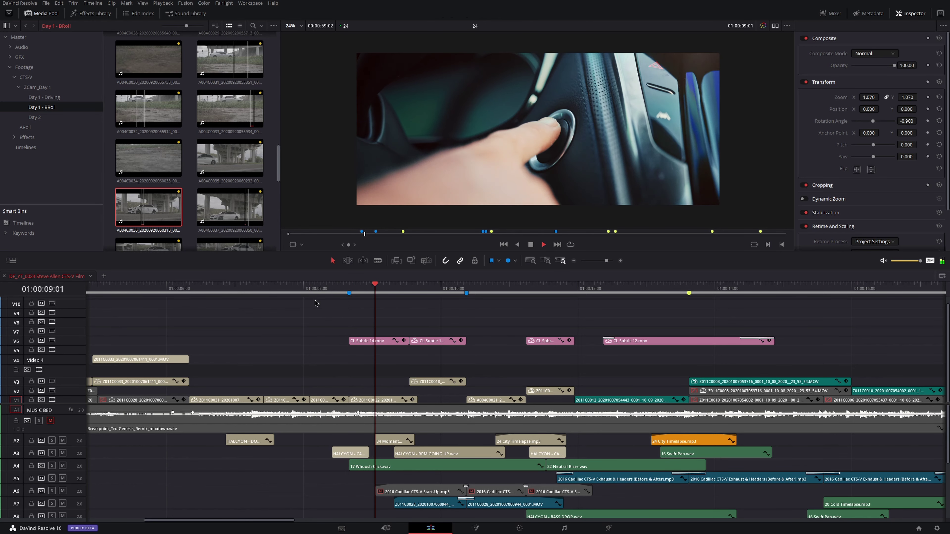
pyautogui.click(377, 342)
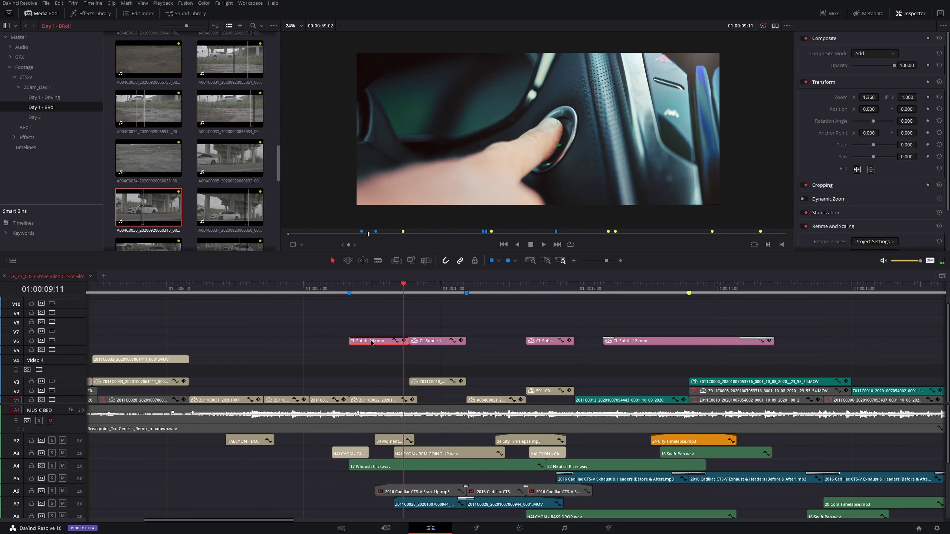
pyautogui.rightClick(372, 342)
pyautogui.click(378, 310)
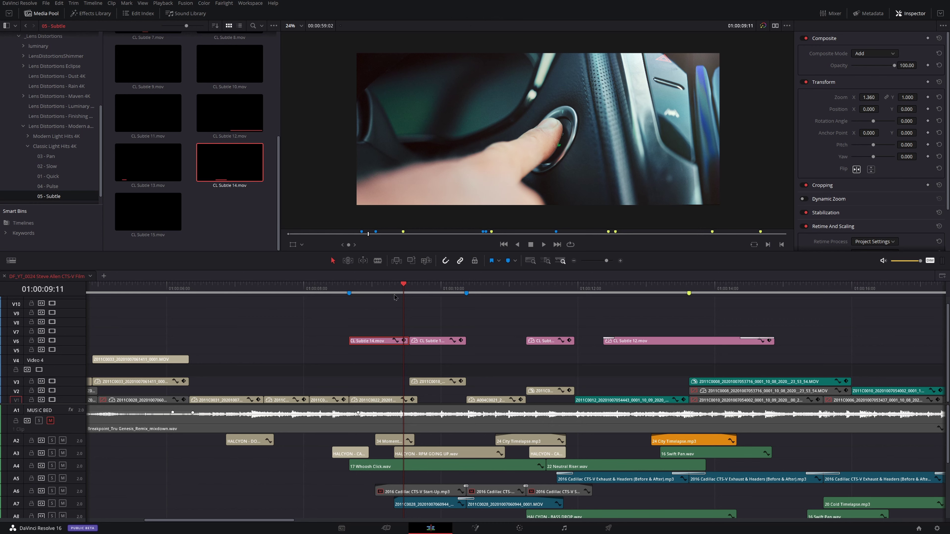
pyautogui.doubleClick(226, 165)
pyautogui.click(442, 233)
pyautogui.moveTo(445, 232)
pyautogui.mouseDown()
pyautogui.moveTo(698, 236)
pyautogui.moveTo(329, 236)
pyautogui.moveTo(722, 232)
pyautogui.moveTo(423, 232)
pyautogui.moveTo(645, 231)
pyautogui.moveTo(453, 236)
pyautogui.mouseUp()
pyautogui.click(351, 288)
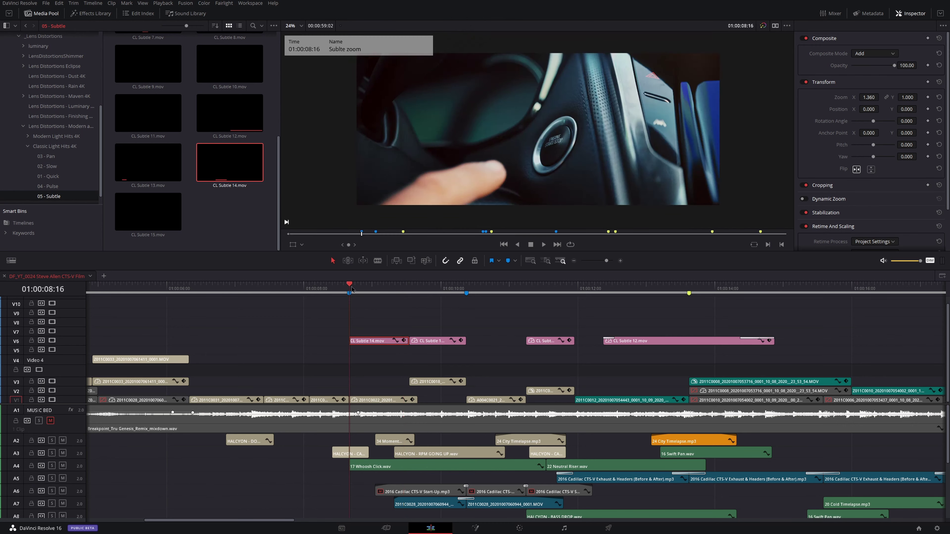
pyautogui.moveTo(352, 288); pyautogui.dragTo(389, 288)
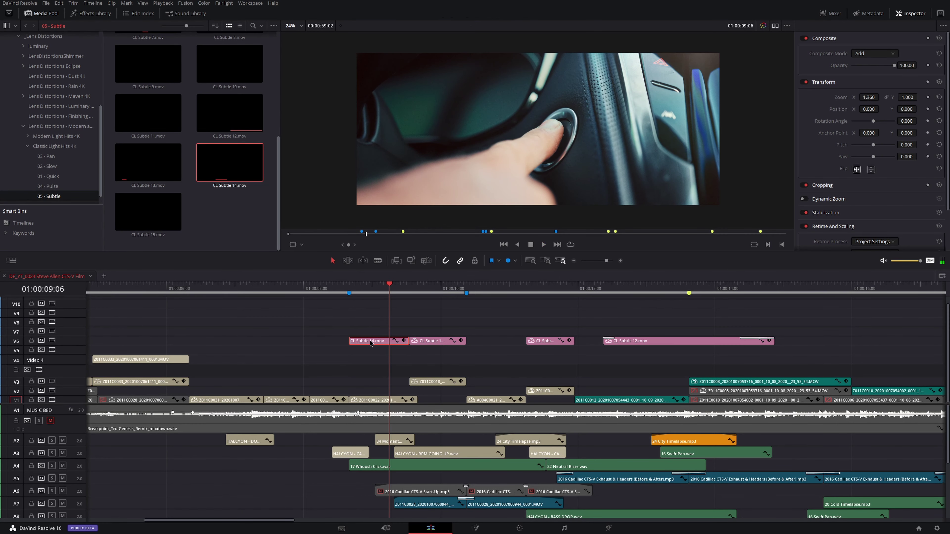
pyautogui.click(348, 285)
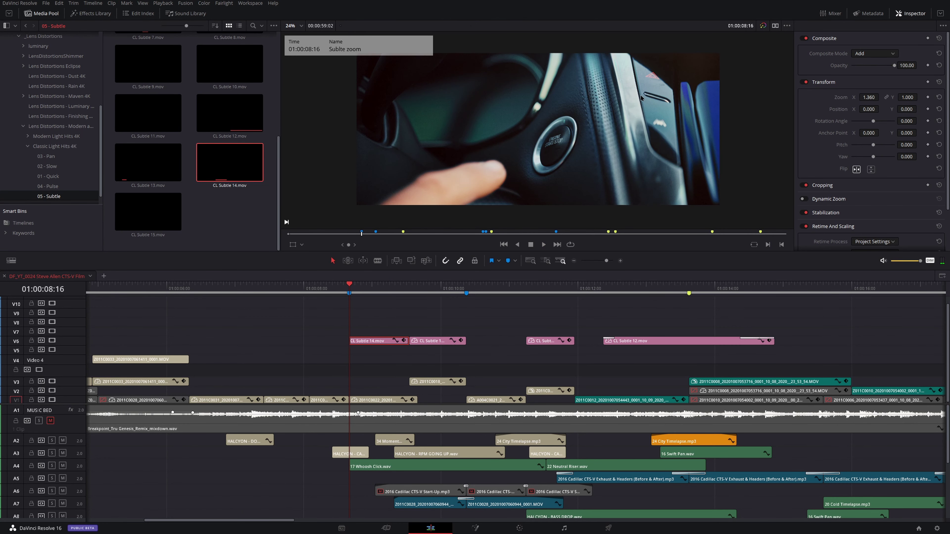
pyautogui.press('space')
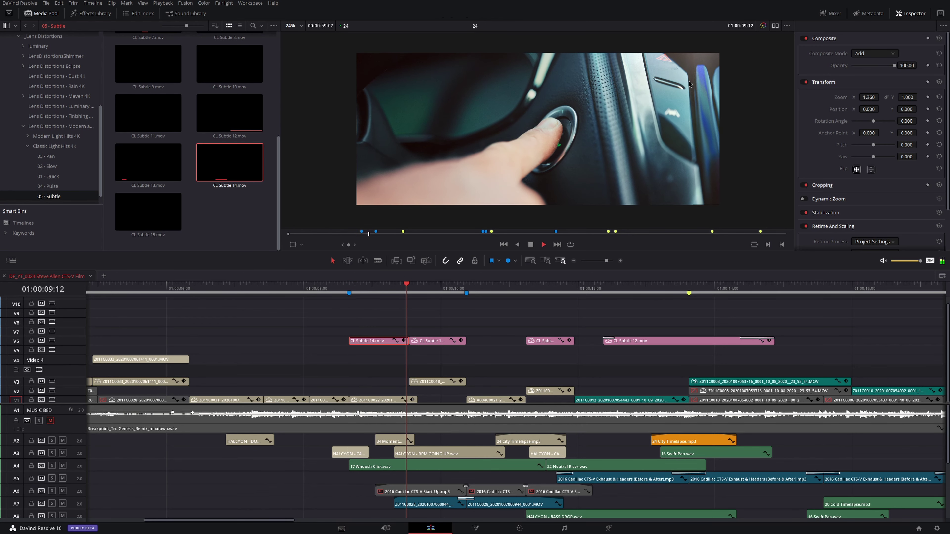
pyautogui.click(350, 291)
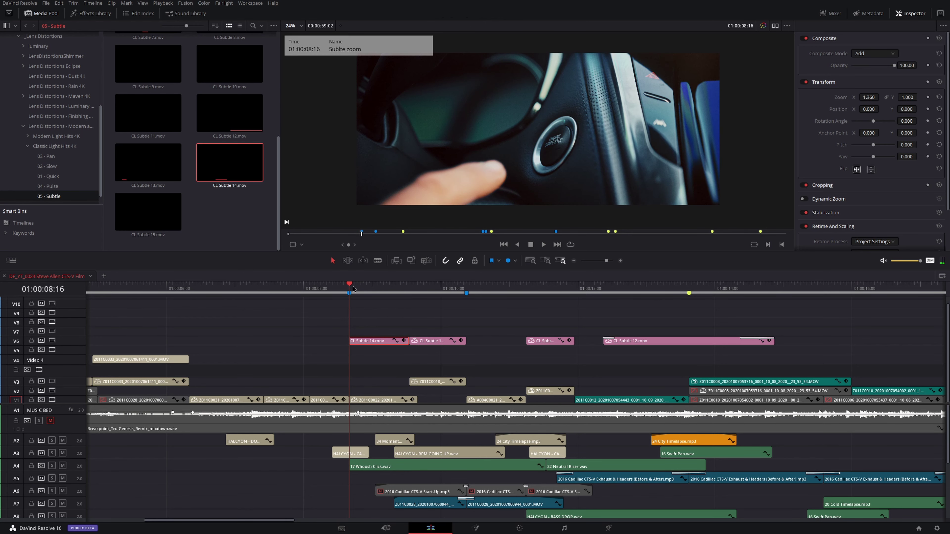
pyautogui.press('space')
pyautogui.click(357, 293)
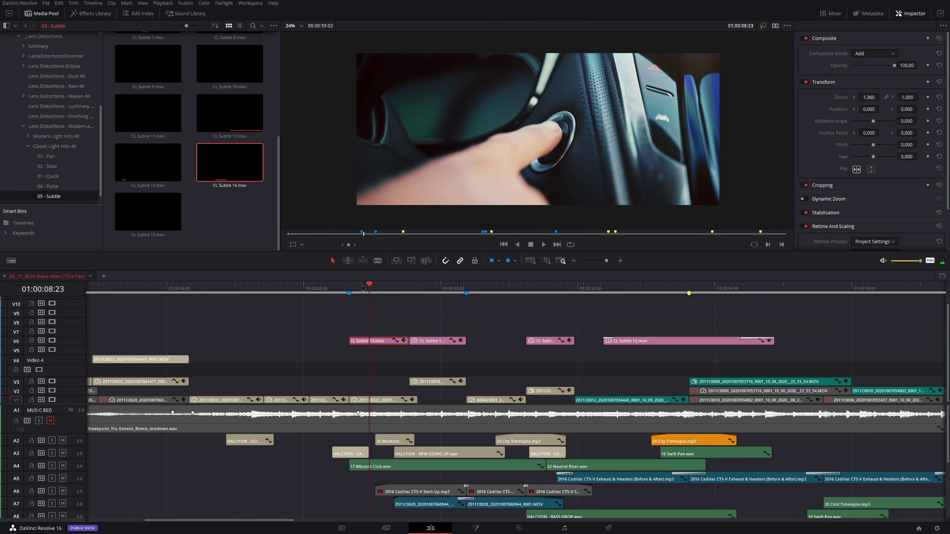
pyautogui.click(358, 295)
pyautogui.click(432, 341)
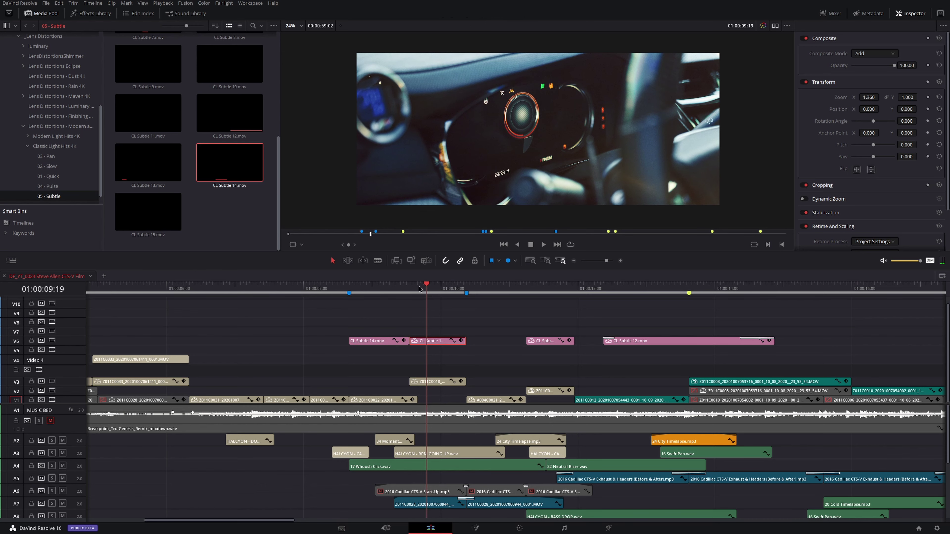
pyautogui.moveTo(419, 288); pyautogui.dragTo(409, 290)
pyautogui.press('space')
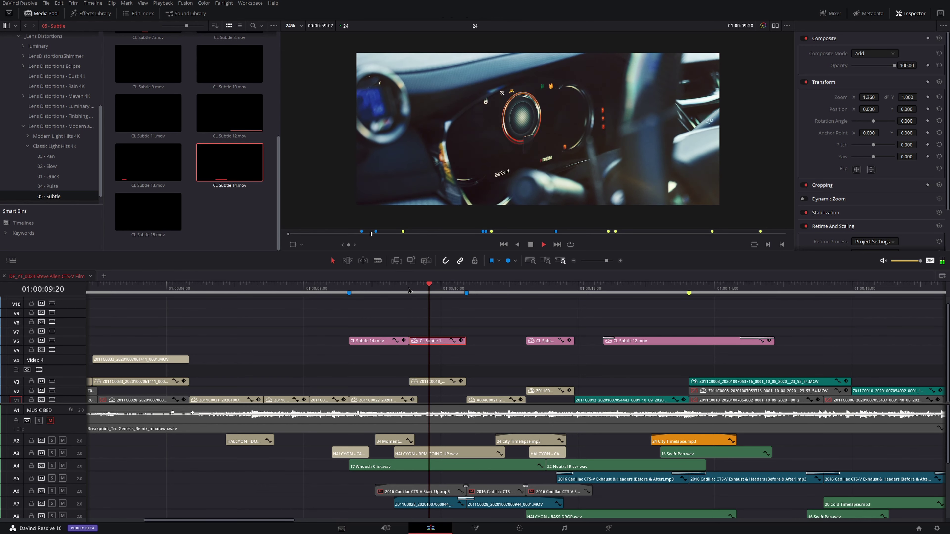
pyautogui.click(408, 290)
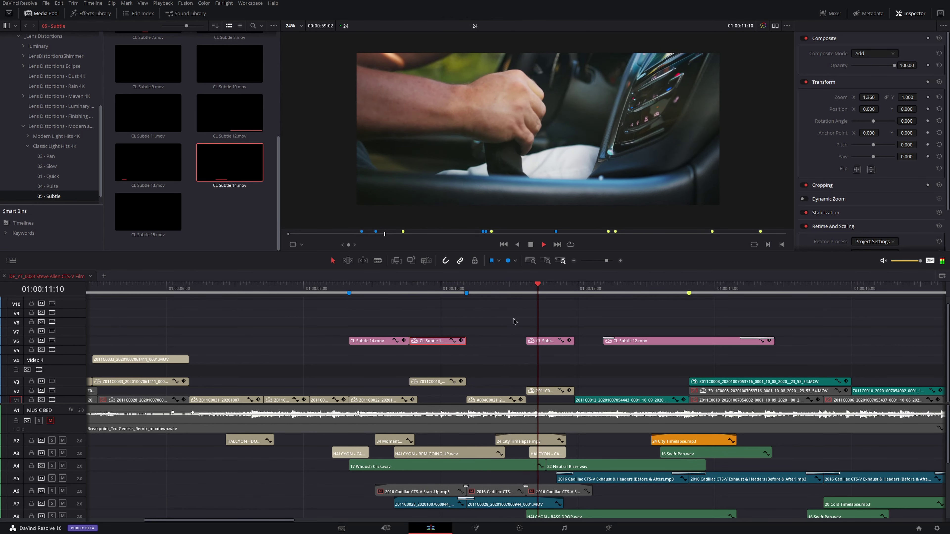
pyautogui.press('space')
pyautogui.click(539, 341)
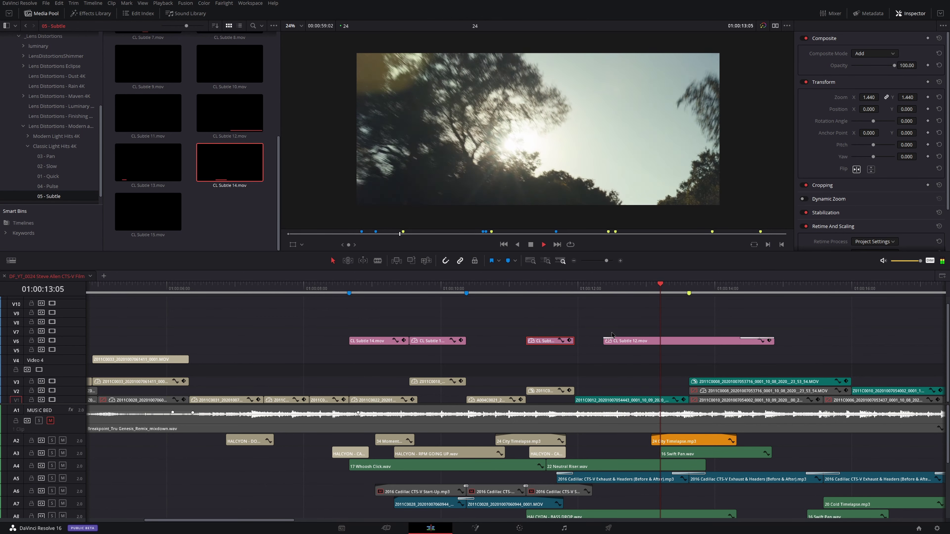
pyautogui.click(603, 285)
pyautogui.click(512, 340)
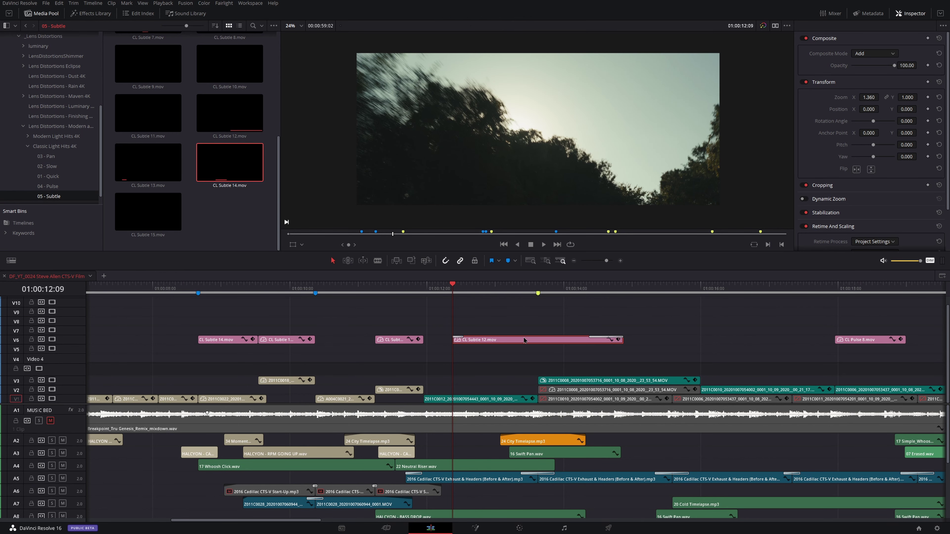
pyautogui.press('d')
pyautogui.press('space')
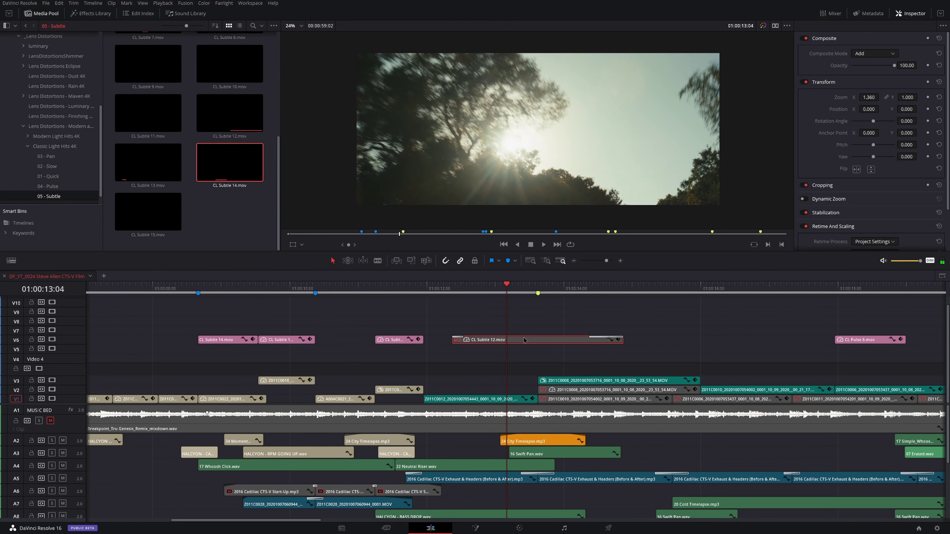
pyautogui.press('d')
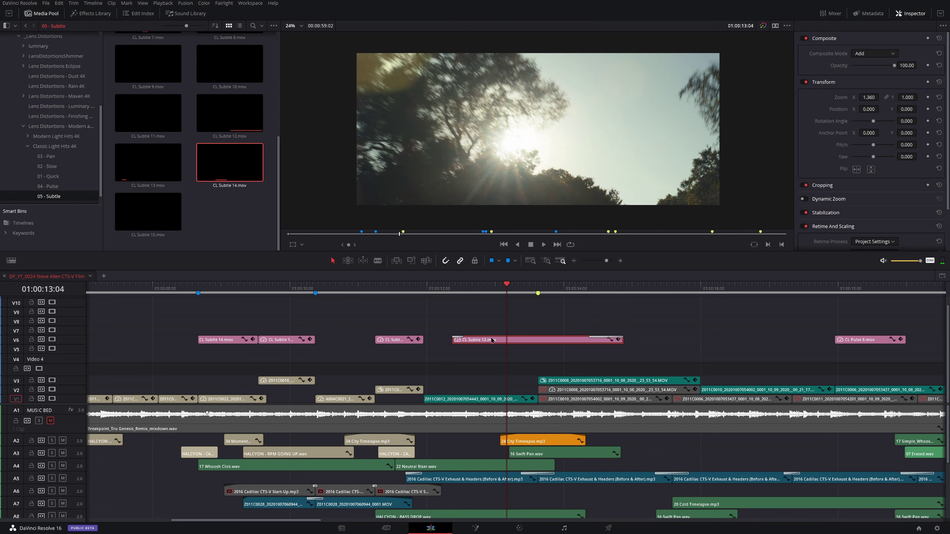
pyautogui.press('d')
pyautogui.press('d')
pyautogui.click(457, 286)
pyautogui.press('space')
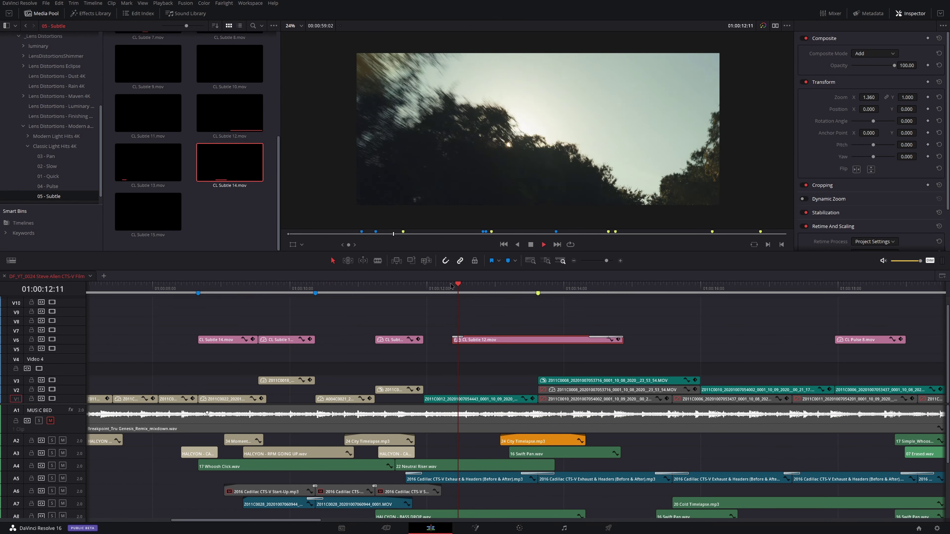
pyautogui.press('space')
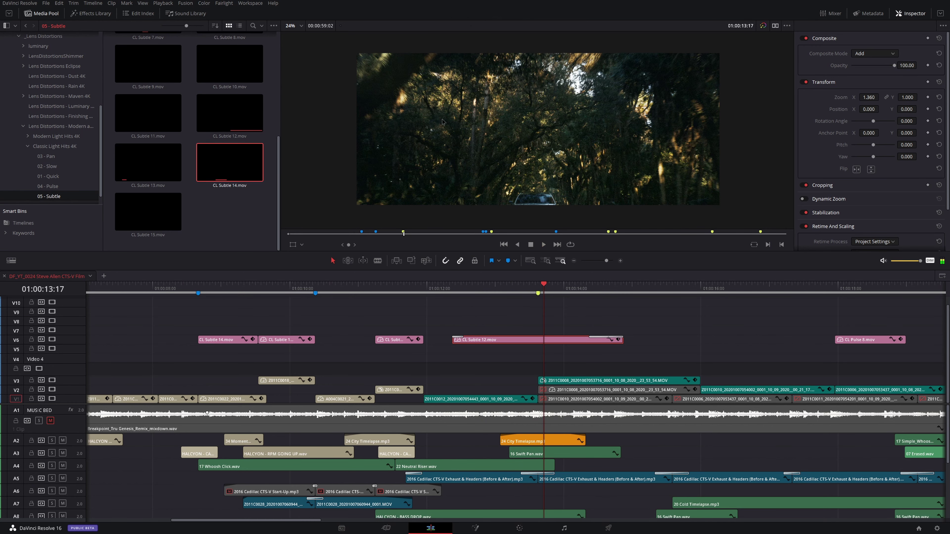
pyautogui.click(450, 286)
pyautogui.press('space')
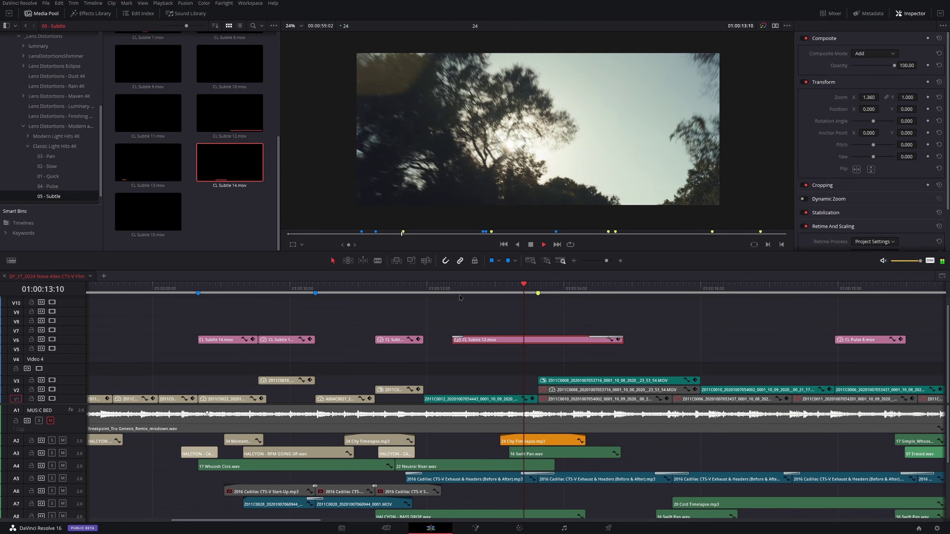
pyautogui.press('space')
pyautogui.click(537, 293)
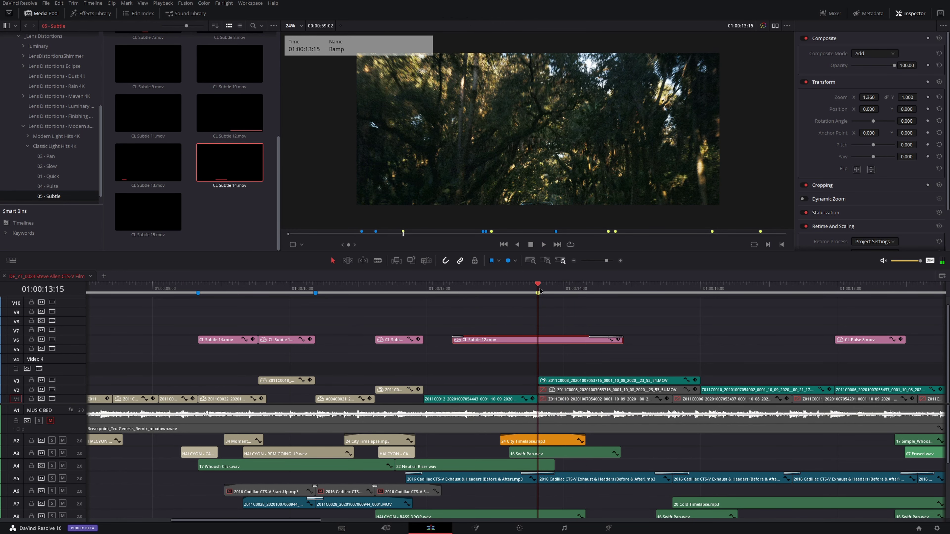
pyautogui.press('space')
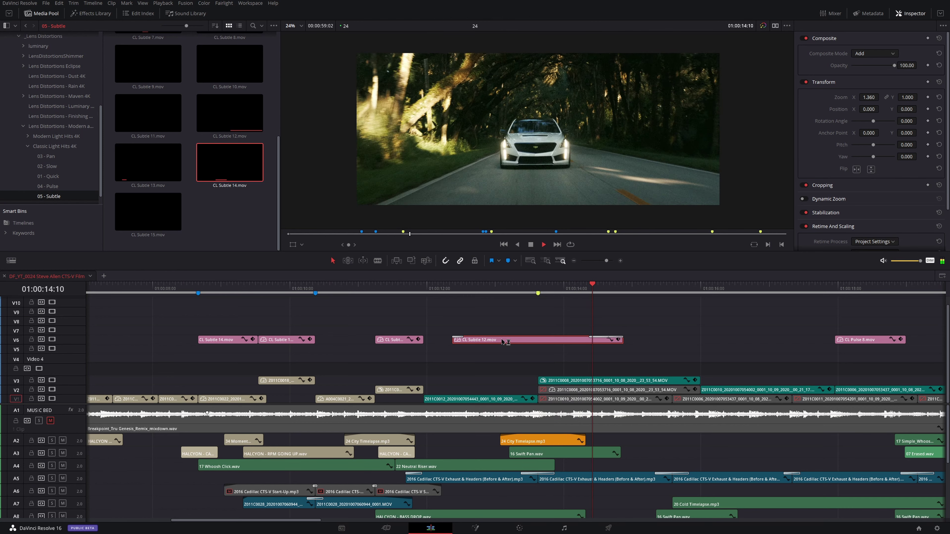
pyautogui.press('space')
pyautogui.press('Up')
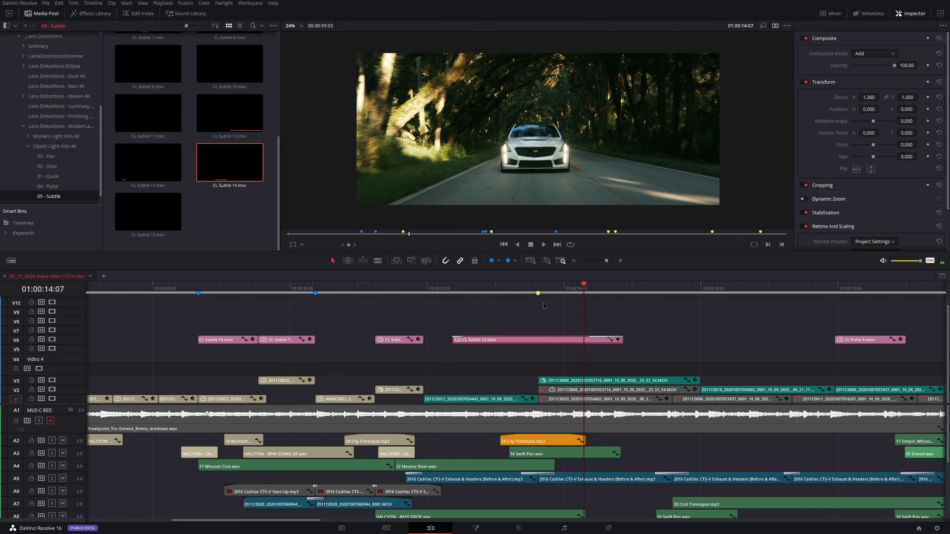
pyautogui.press('space')
pyautogui.press('space')
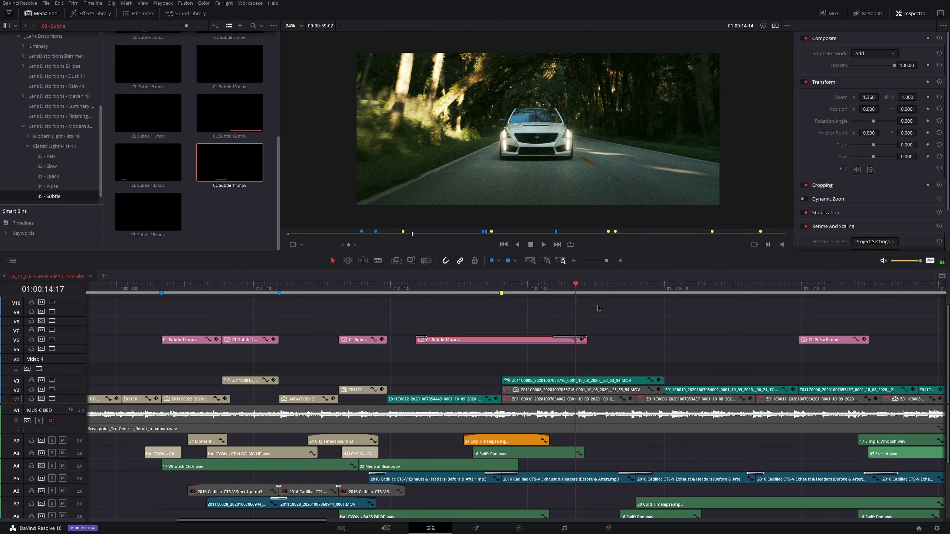
pyautogui.moveTo(588, 292); pyautogui.dragTo(816, 293)
pyautogui.click(704, 288)
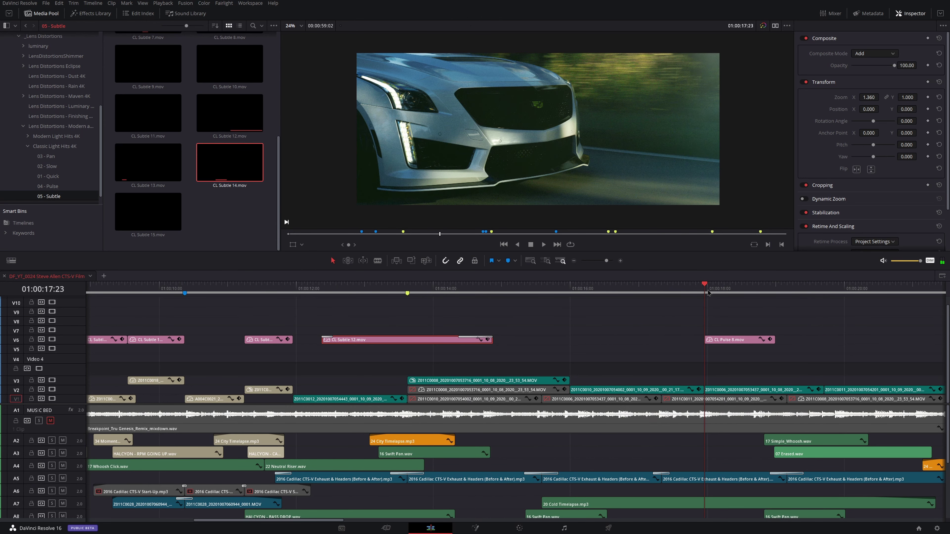
pyautogui.click(742, 341)
pyautogui.press('space')
pyautogui.click(622, 291)
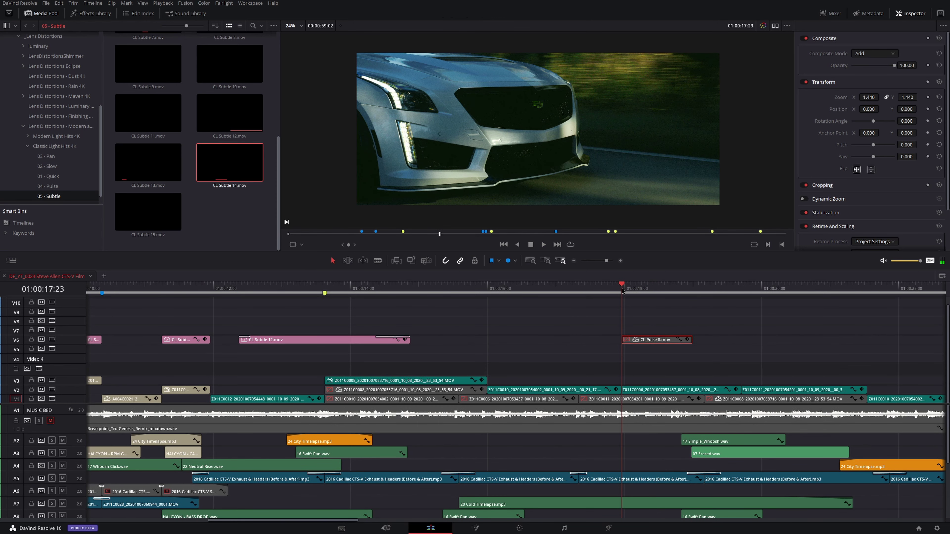
pyautogui.press('space')
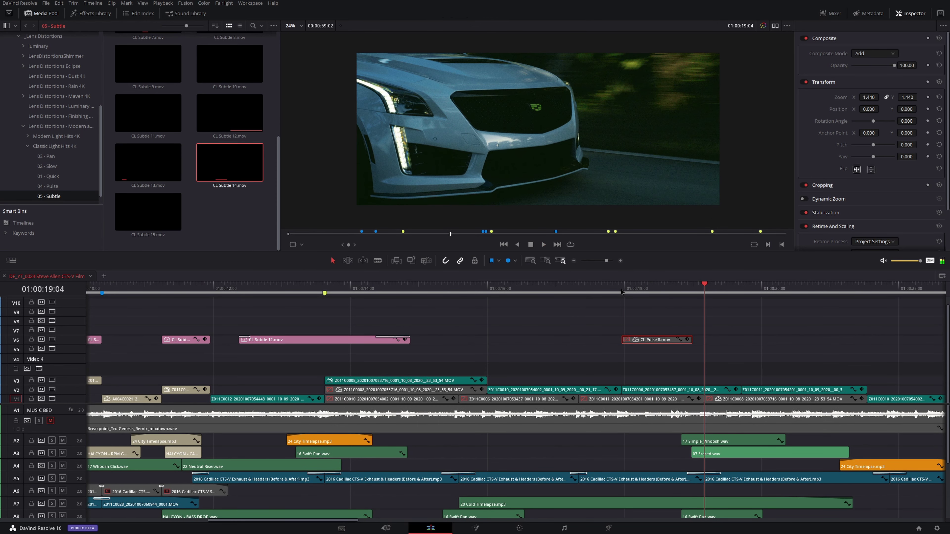
pyautogui.click(621, 292)
pyautogui.press('space')
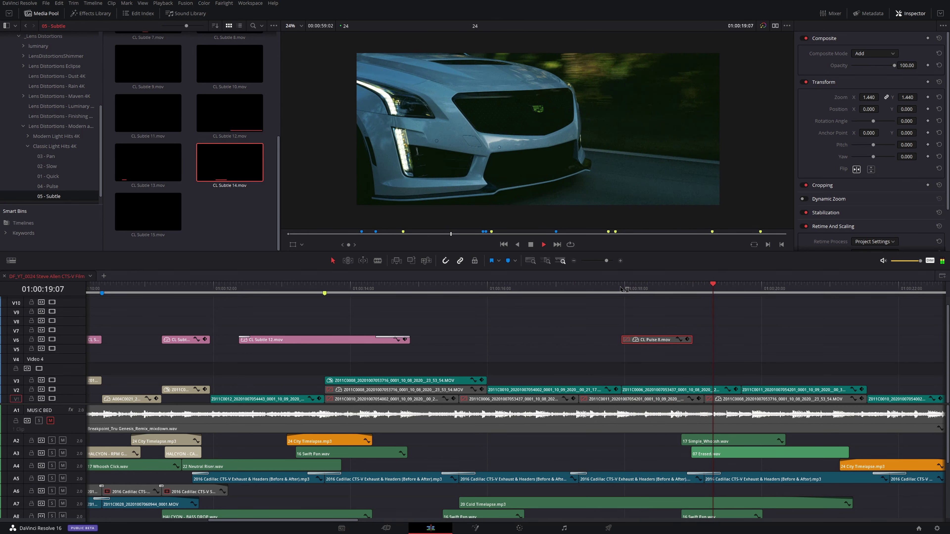
pyautogui.press('space')
pyautogui.click(622, 289)
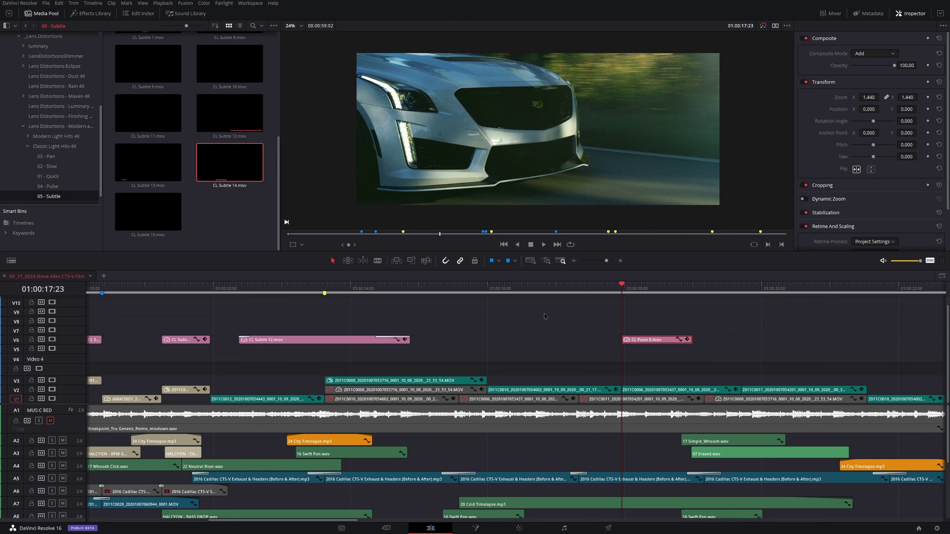
pyautogui.press('space')
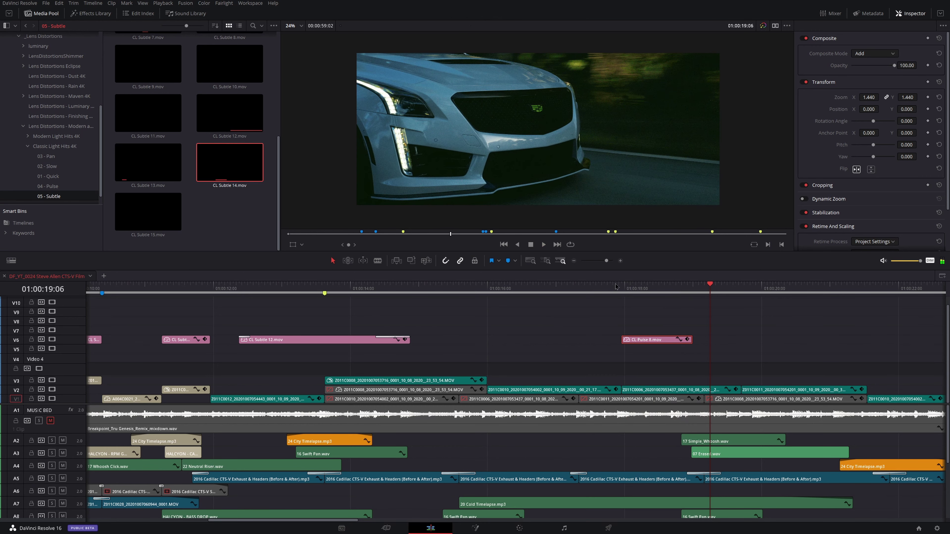
pyautogui.press('space')
pyautogui.press('space')
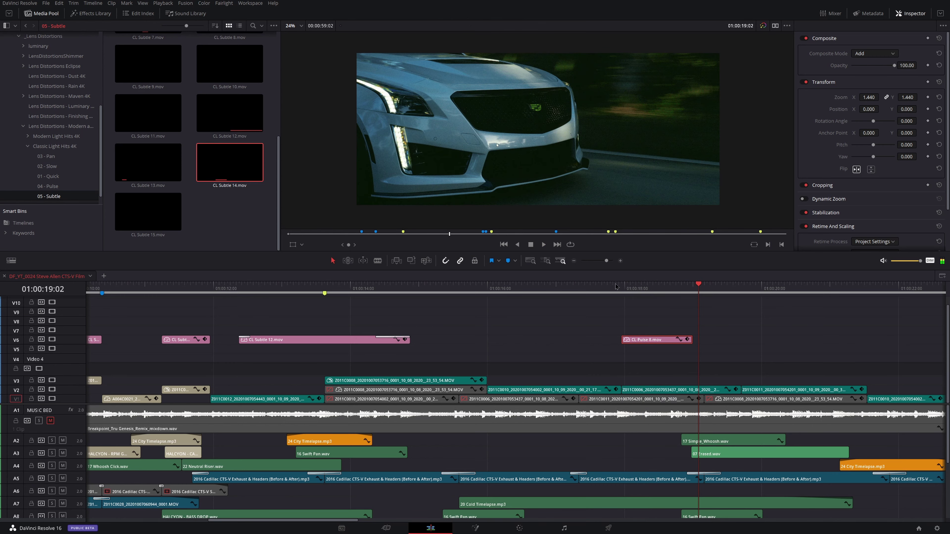
pyautogui.press('space')
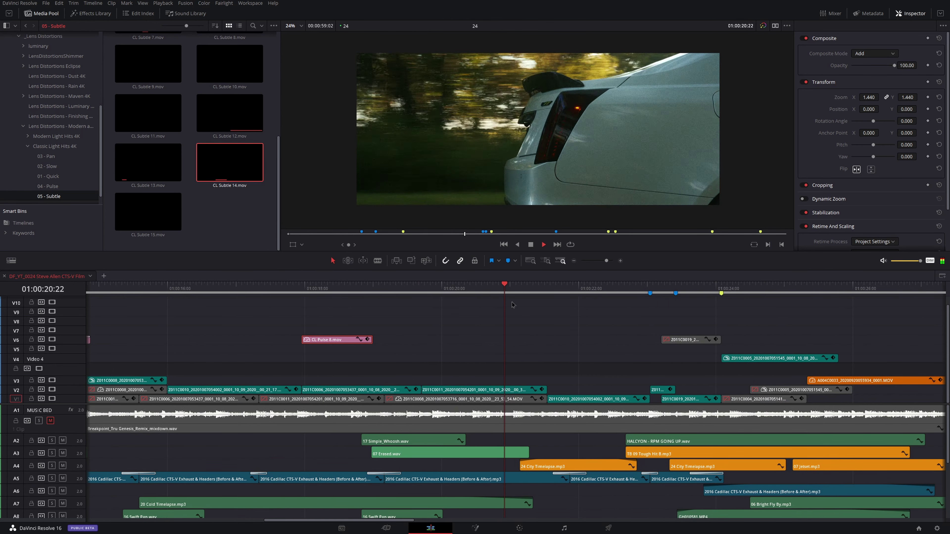
pyautogui.press('space')
# Jump to the Lower 6.mov section and locate that overlay clip in its media bin.
pyautogui.hscroll(5, 667, 318)
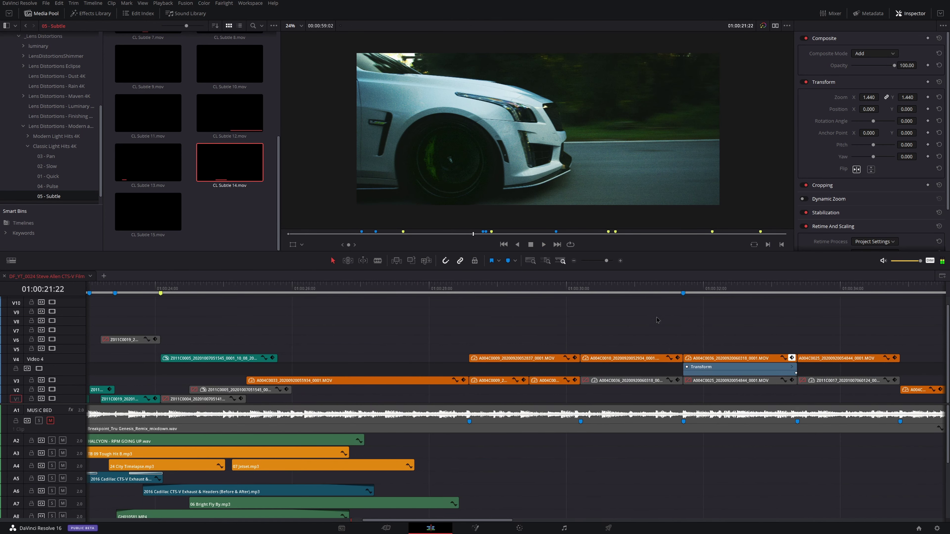
pyautogui.hscroll(10, 667, 318)
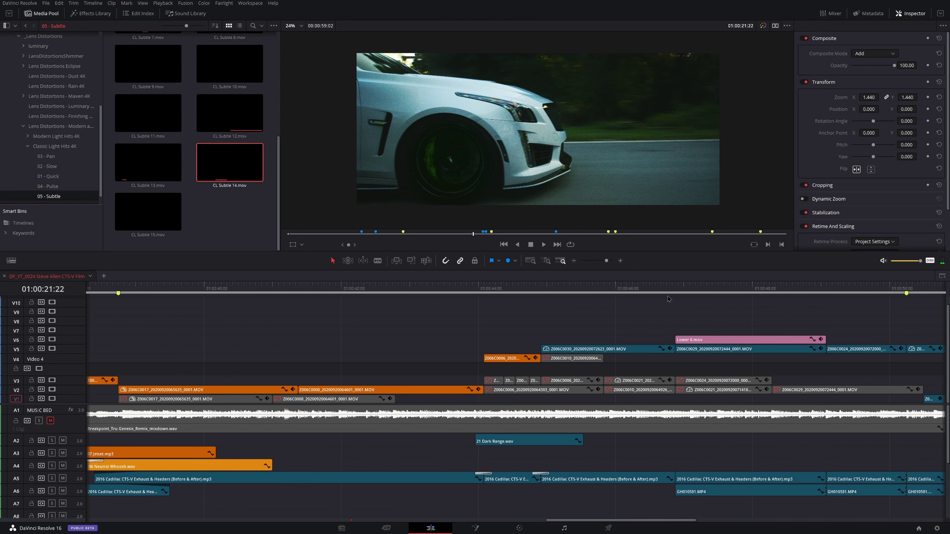
pyautogui.click(671, 294)
pyautogui.hscroll(3, 443, 310)
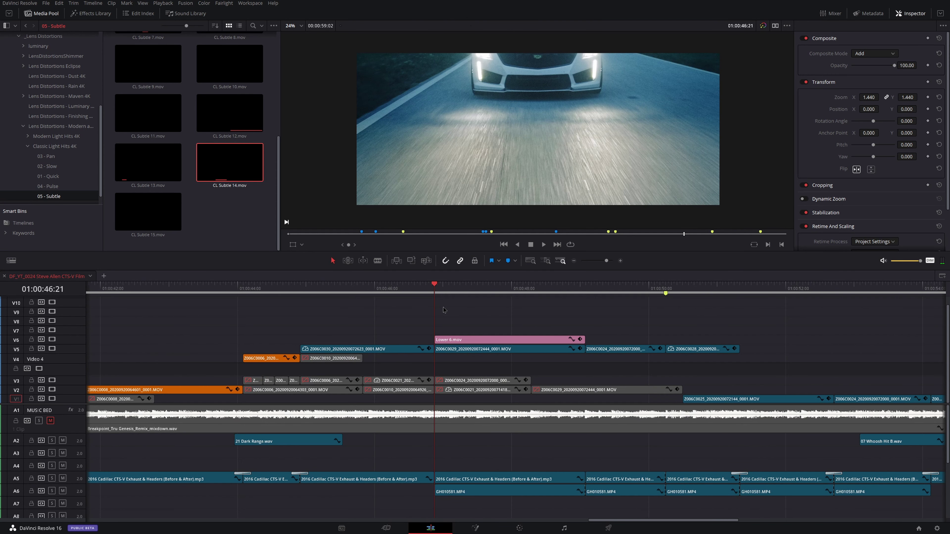
pyautogui.click(479, 341)
pyautogui.rightClick(480, 341)
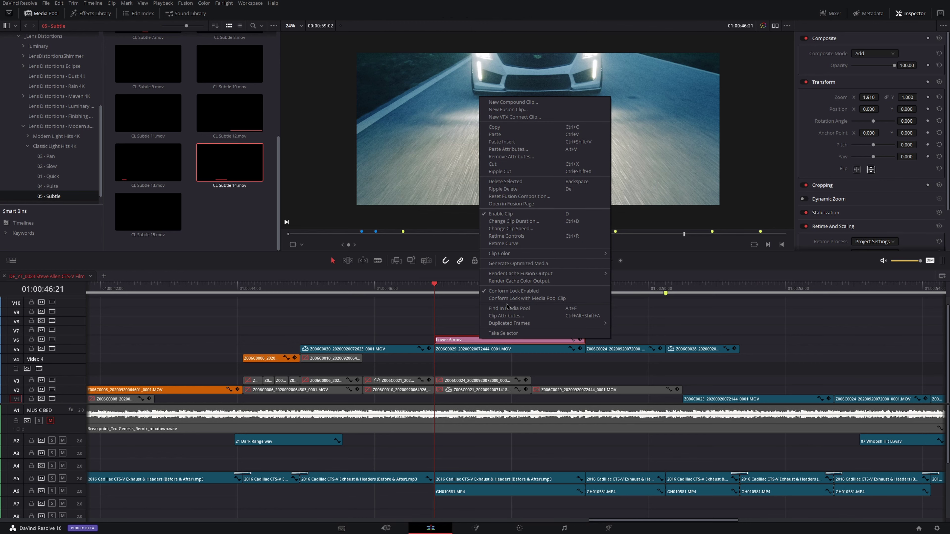
pyautogui.click(498, 308)
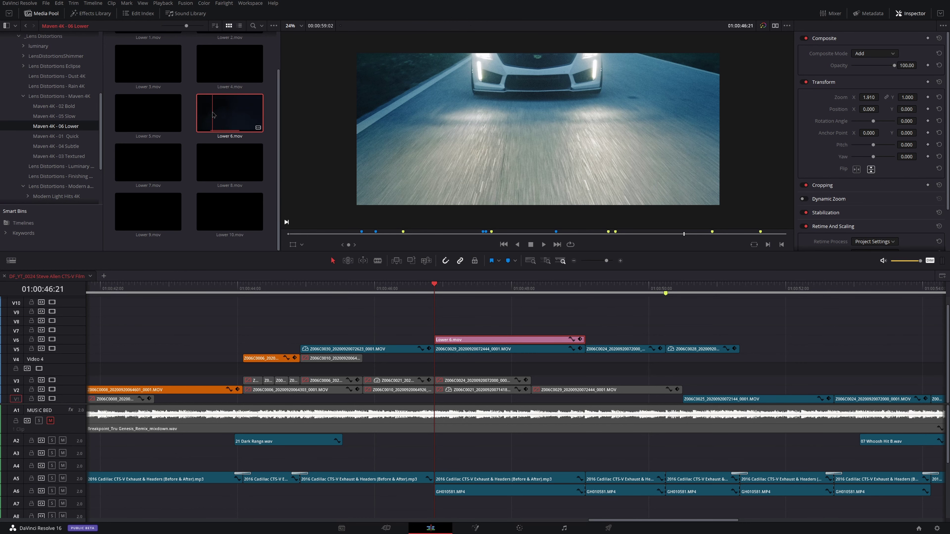
# Load Lower 6.mov into the source viewer and scrub through its frames.
pyautogui.doubleClick(229, 112)
pyautogui.click(397, 234)
pyautogui.moveTo(408, 239); pyautogui.dragTo(426, 237)
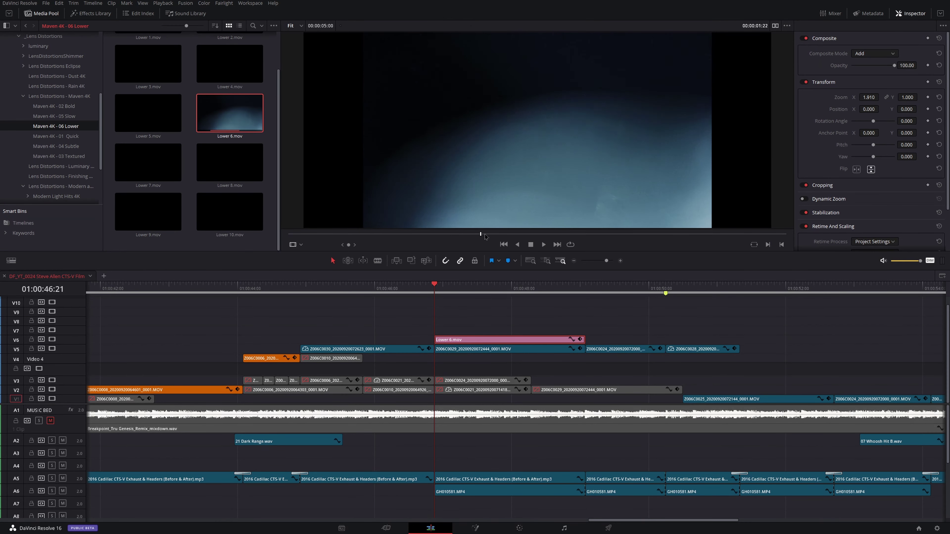
pyautogui.moveTo(600, 238); pyautogui.dragTo(347, 239)
# Toggle the Lower 6.mov overlay with D, play the section, then move to the Color page.
pyautogui.scroll(-1, 487, 179)
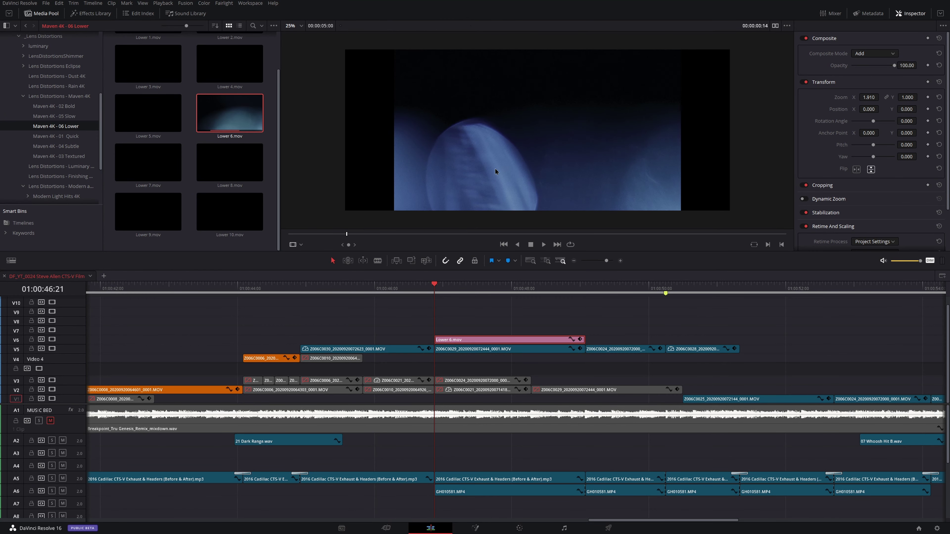
pyautogui.moveTo(452, 289); pyautogui.dragTo(478, 329)
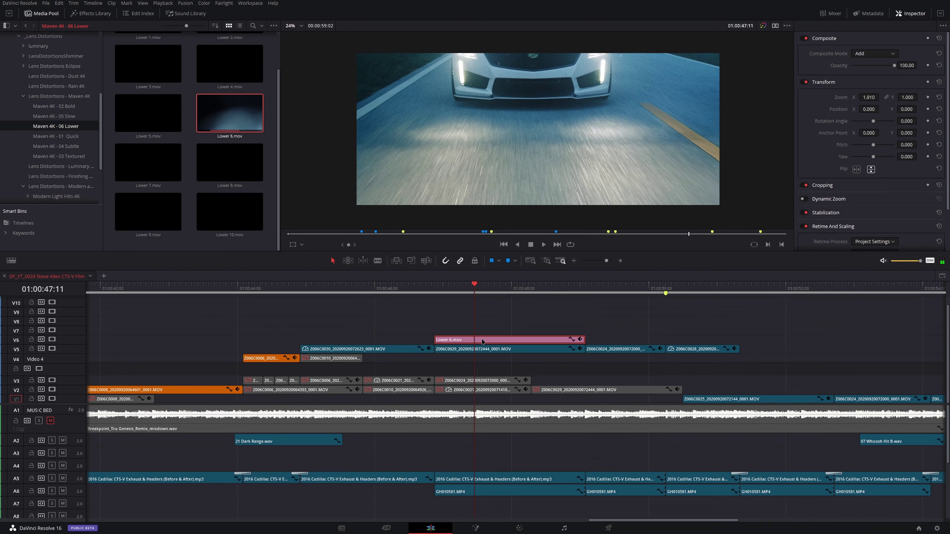
pyautogui.press('d')
pyautogui.press('d')
pyautogui.press('space')
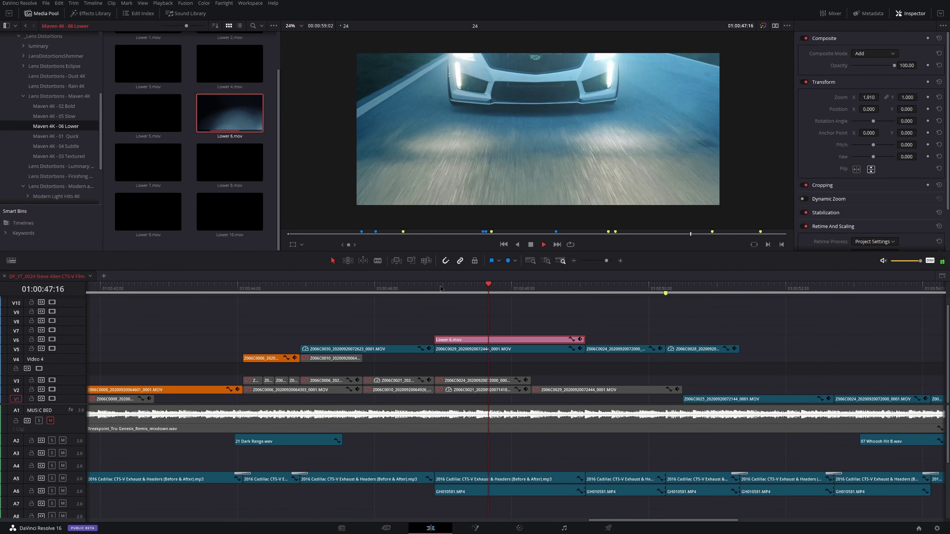
pyautogui.moveTo(475, 287); pyautogui.dragTo(500, 281)
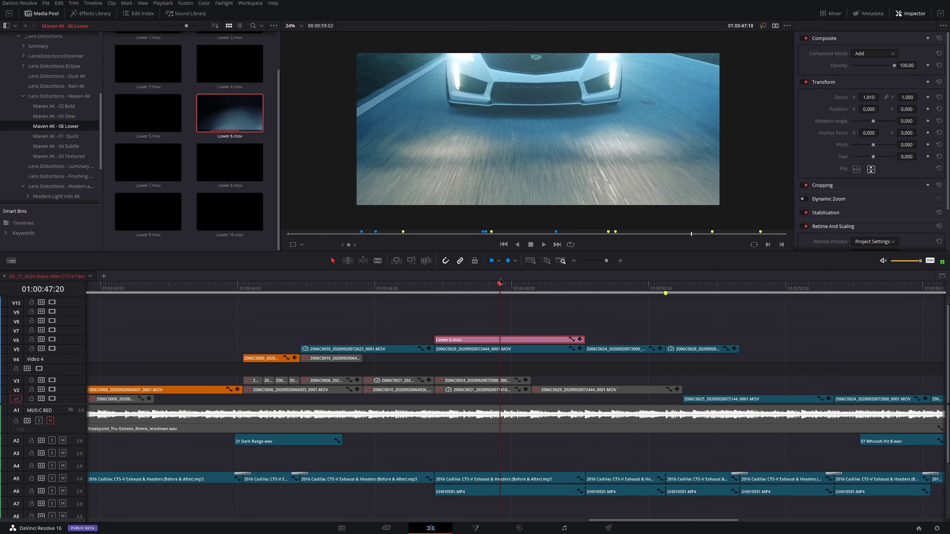
pyautogui.click(541, 531)
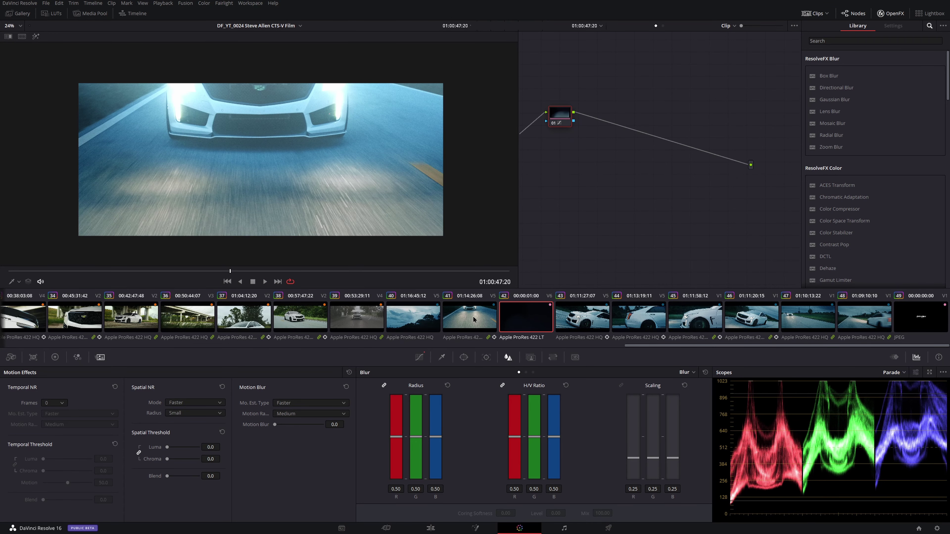
# On night driving clip 41, preview the shot with and without lens flare node 14.
pyautogui.click(474, 319)
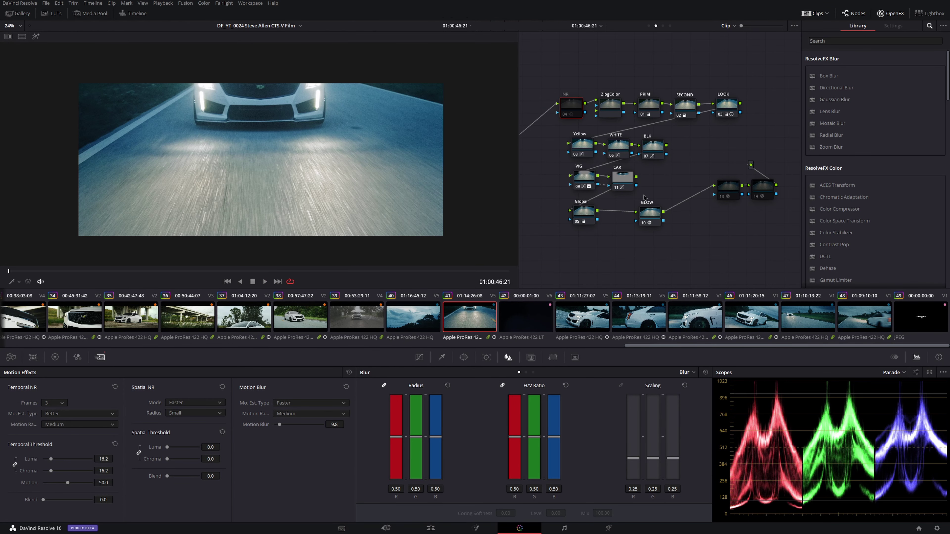
pyautogui.click(729, 188)
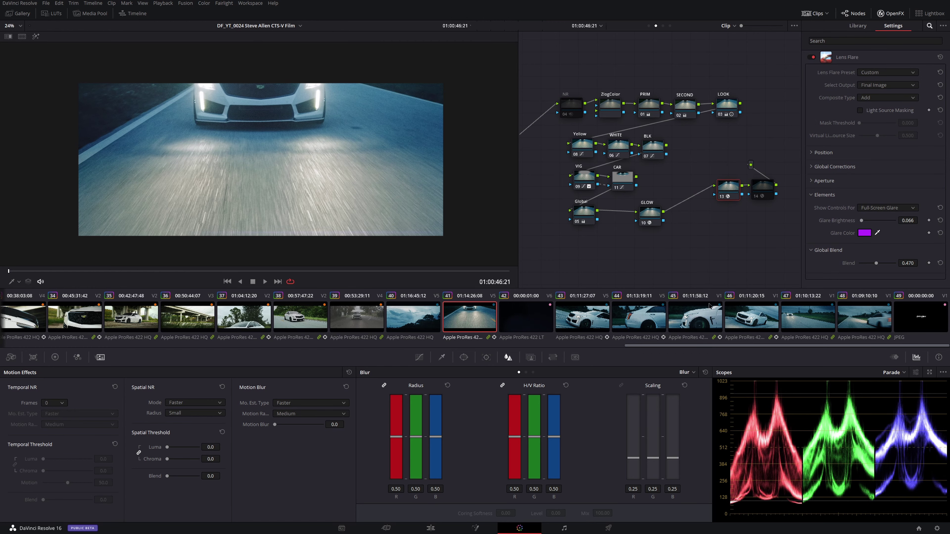
pyautogui.click(766, 191)
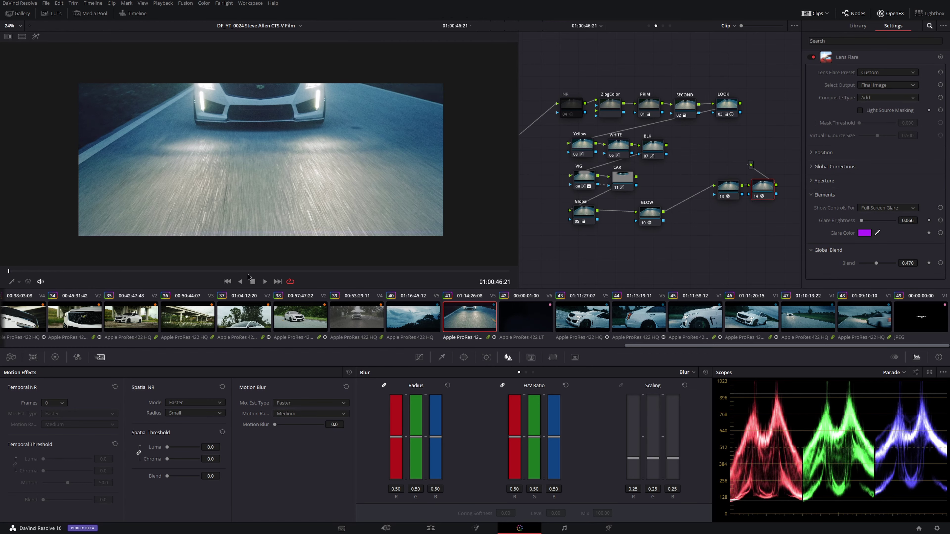
pyautogui.click(265, 281)
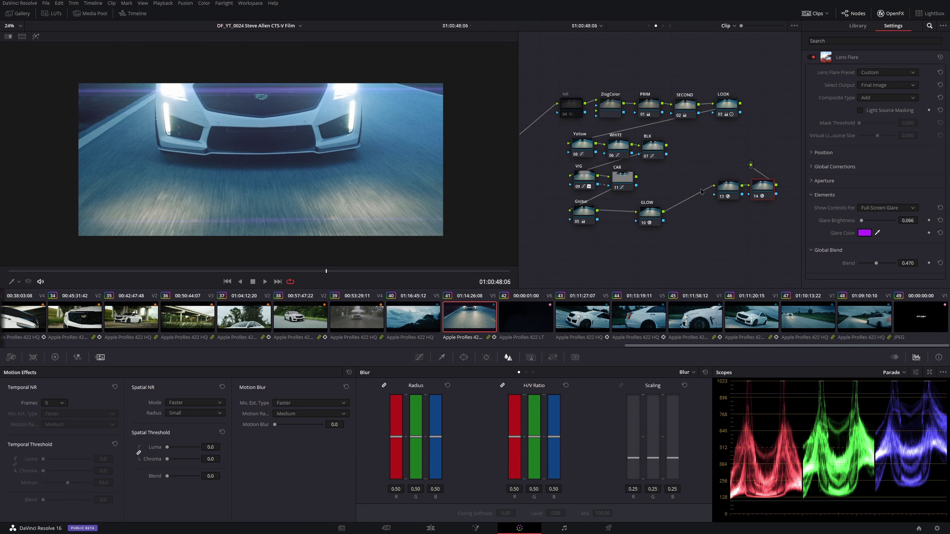
pyautogui.hotkey('ctrl', 'd')
pyautogui.hotkey('ctrl', 'd')
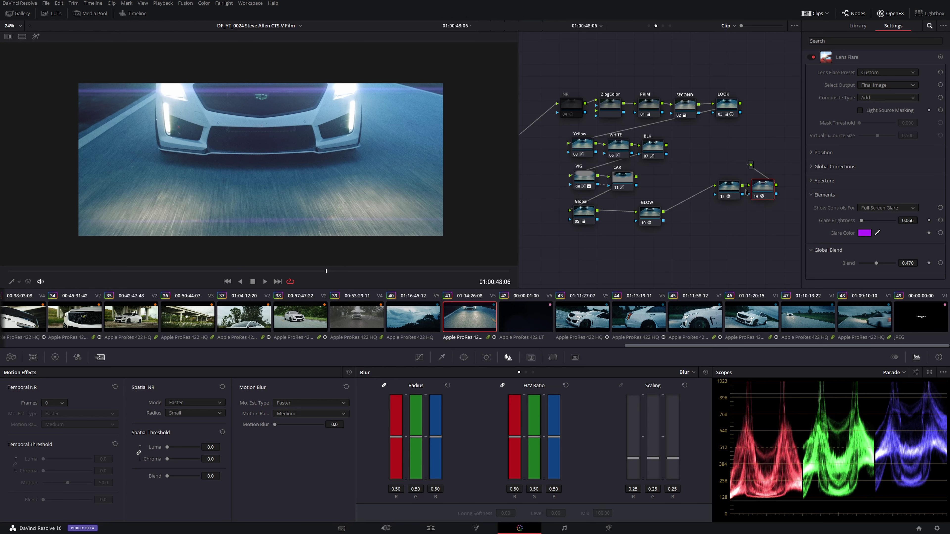
pyautogui.hotkey('ctrl', 'd')
# Keep node 14's flare on, disable node 13's purple flare, and move to clip 43.
pyautogui.click(730, 190)
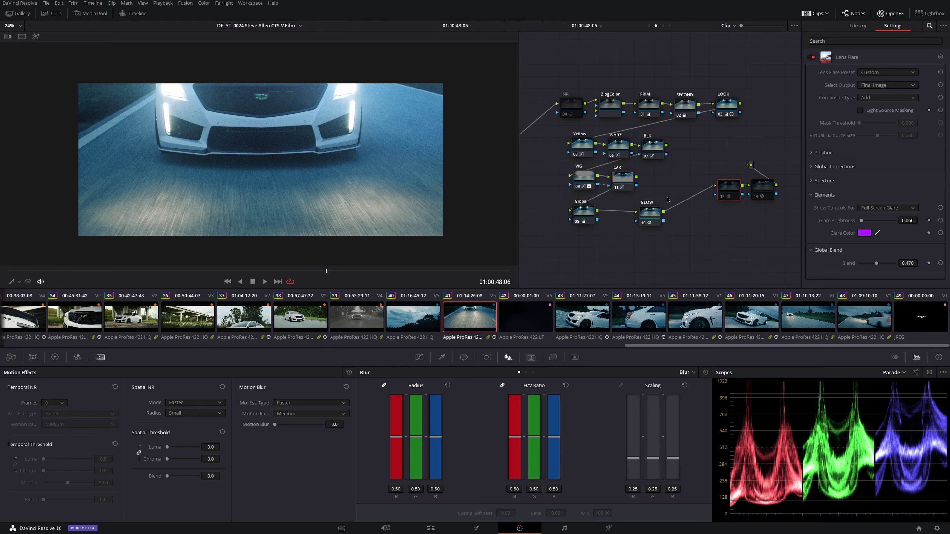
pyautogui.click(757, 195)
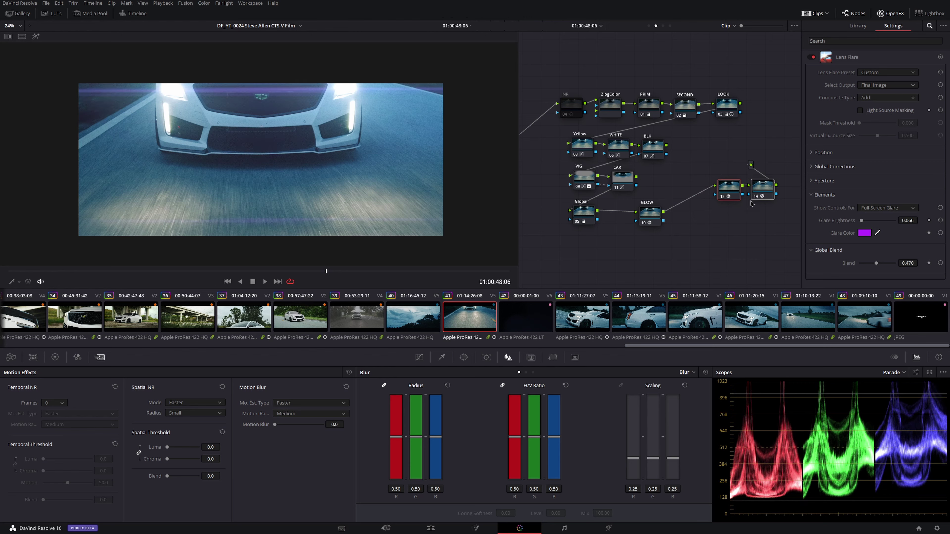
pyautogui.moveTo(367, 273); pyautogui.dragTo(413, 270)
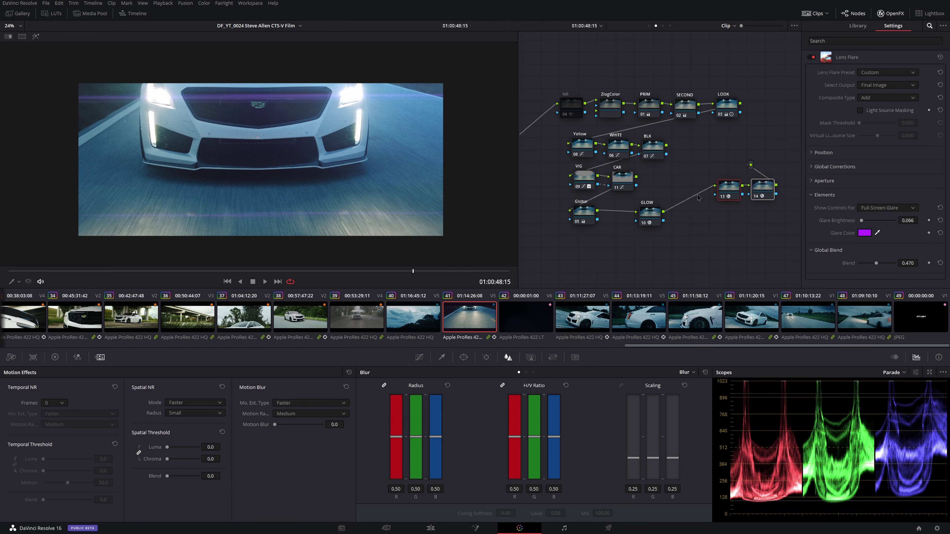
pyautogui.click(728, 197)
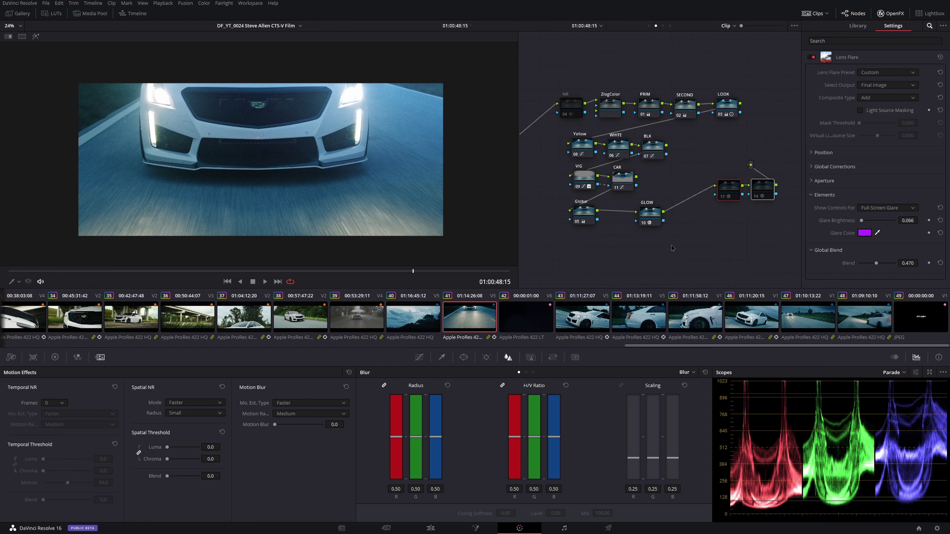
pyautogui.click(597, 337)
# Select clip 43's Flare node and play the shot to review it.
pyautogui.click(642, 225)
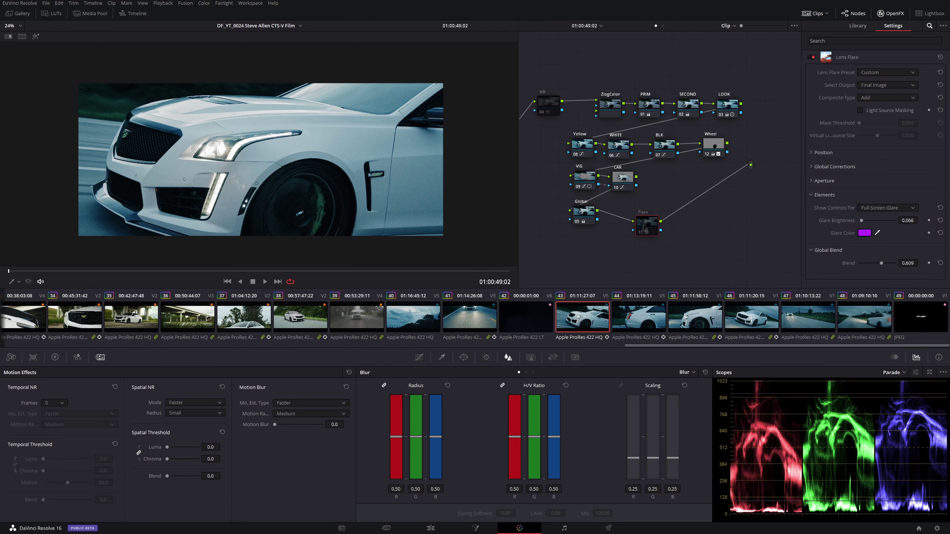
pyautogui.press('space')
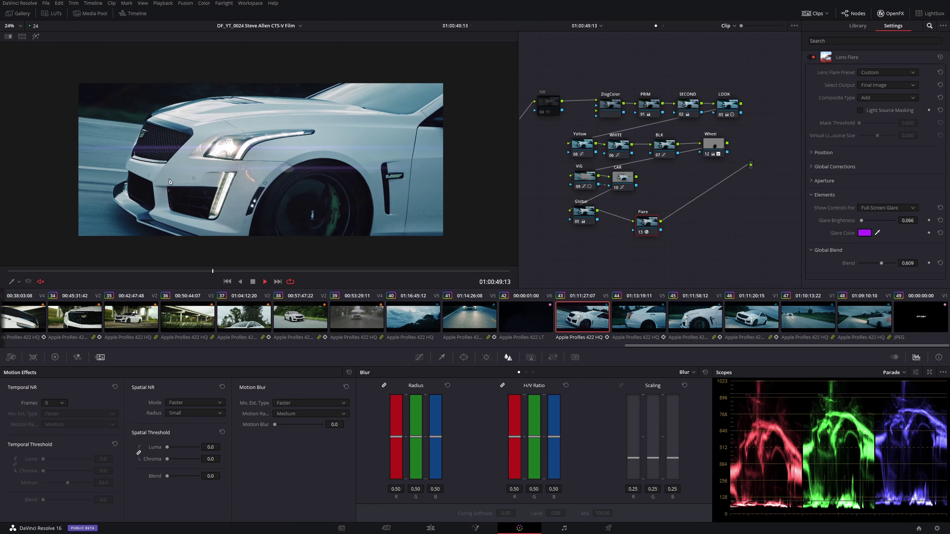
pyautogui.scroll(3, 170, 182)
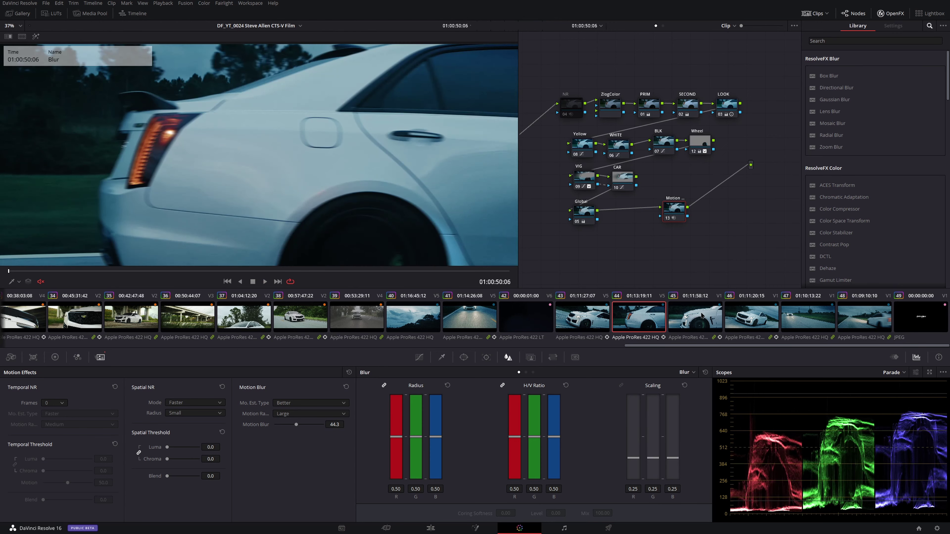
# Review the front-fender shot's Flare with J/K/L, disable it, and move to clip 48.
pyautogui.click(621, 213)
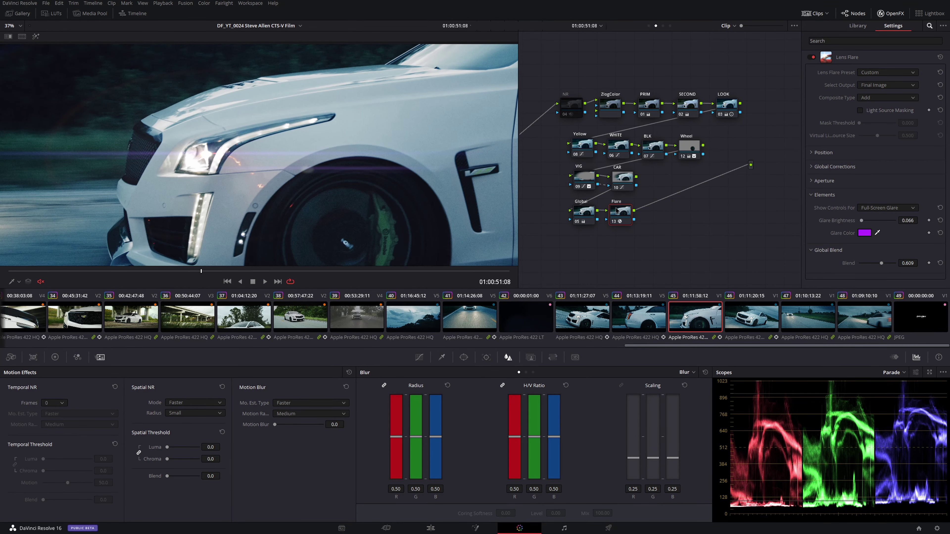
pyautogui.scroll(-1, 224, 171)
pyautogui.press('j')
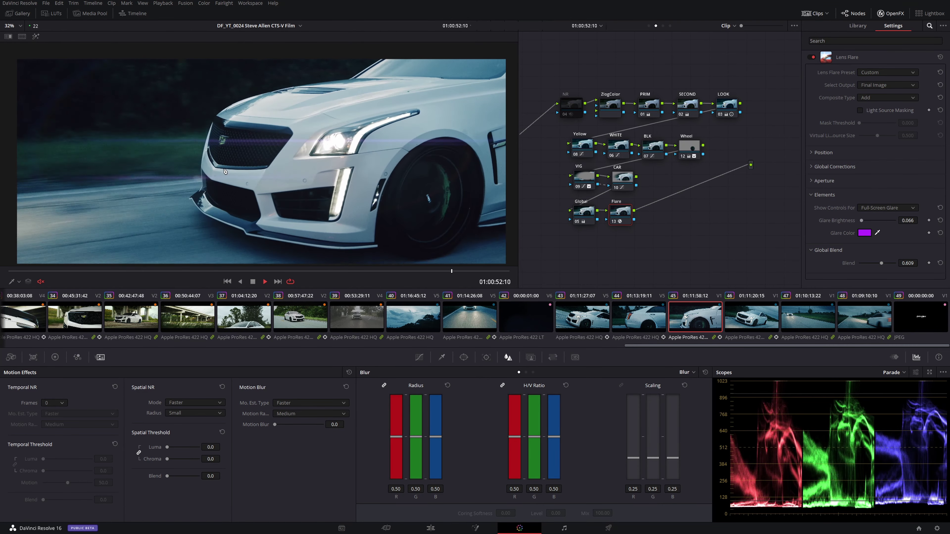
pyautogui.press('k')
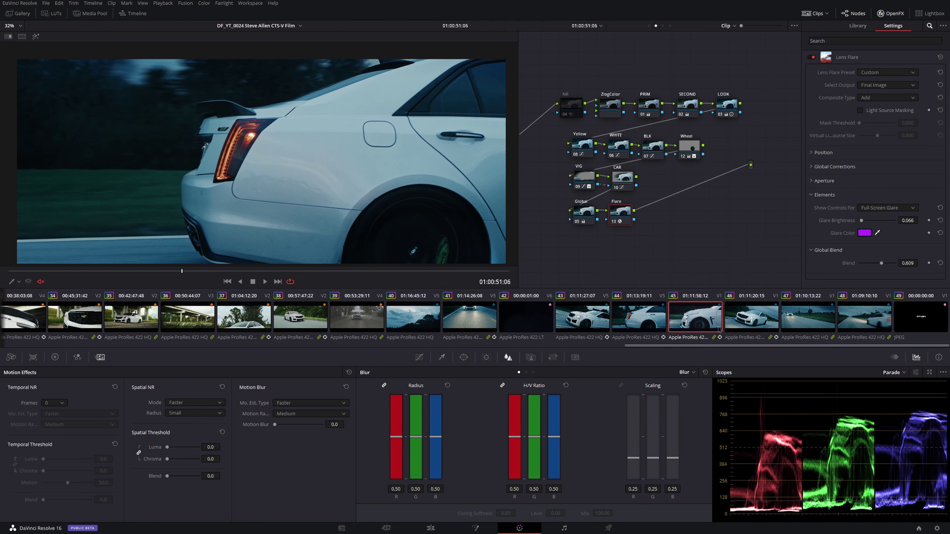
pyautogui.press('l')
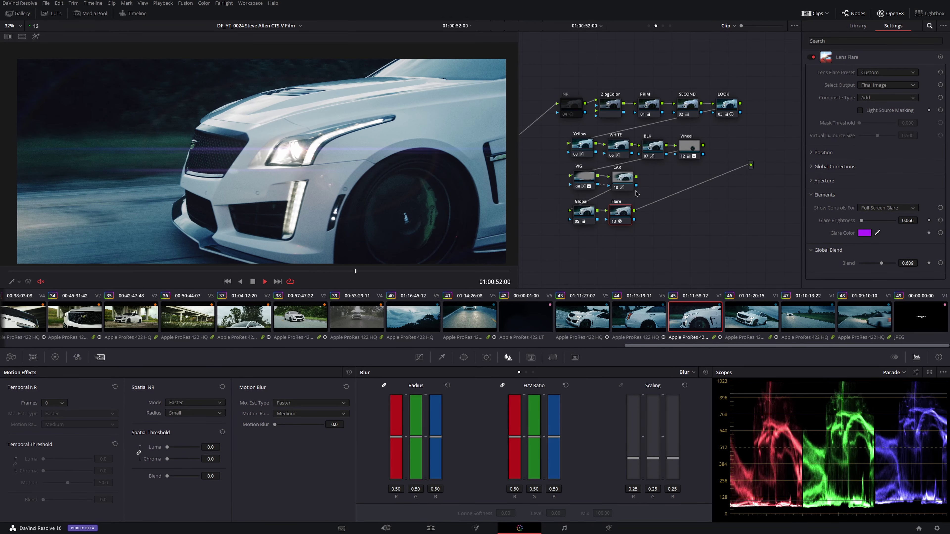
pyautogui.hotkey('ctrl', 'd')
pyautogui.scroll(-2, 294, 226)
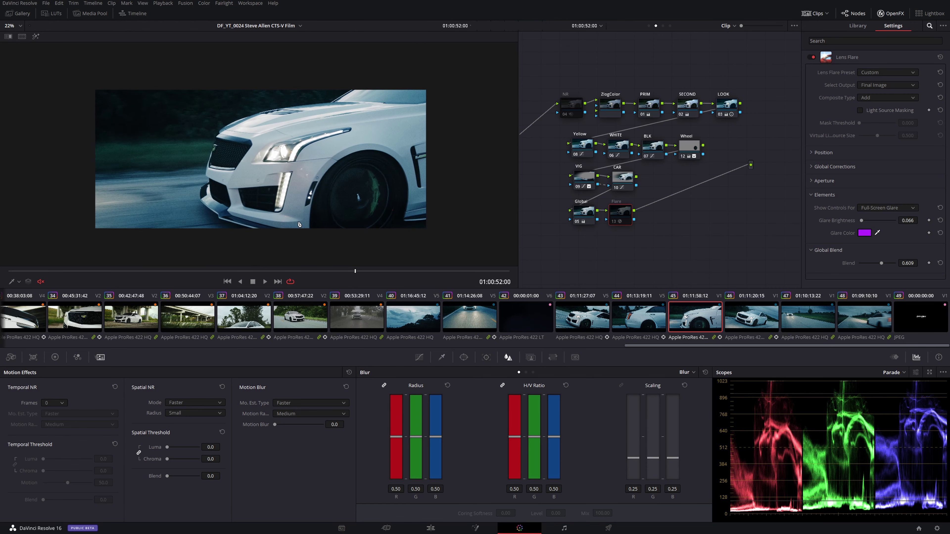
pyautogui.click(800, 332)
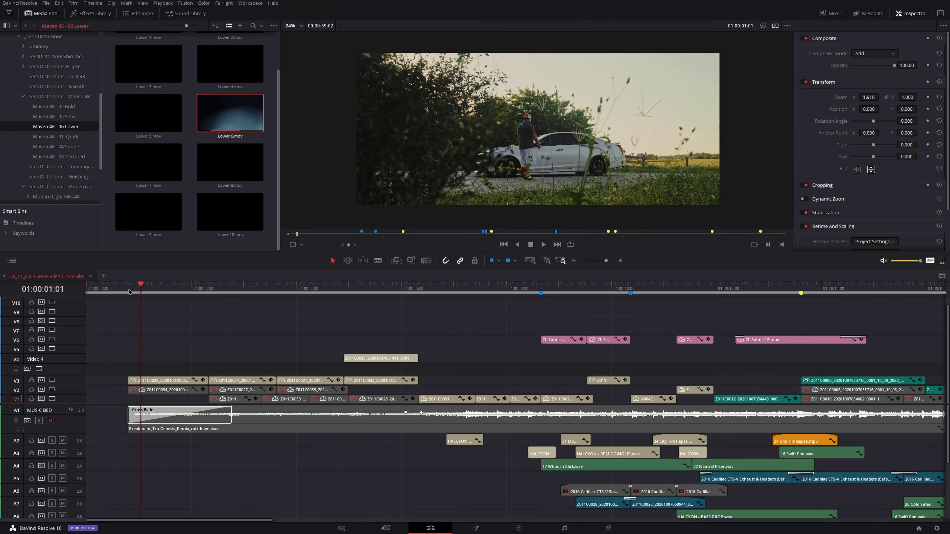
# Unmute the A1 music bed and play the film from its opening shot.
pyautogui.click(128, 291)
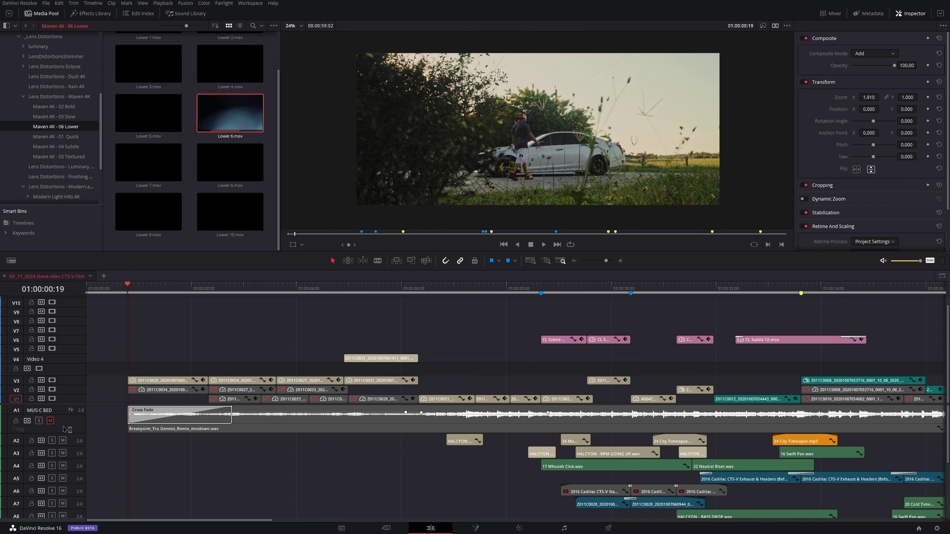
pyautogui.click(50, 421)
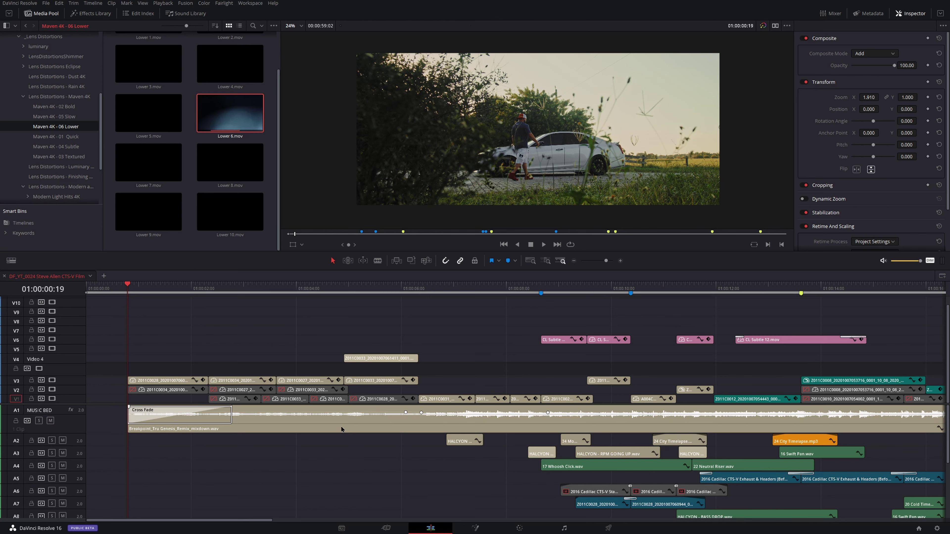
pyautogui.press('space')
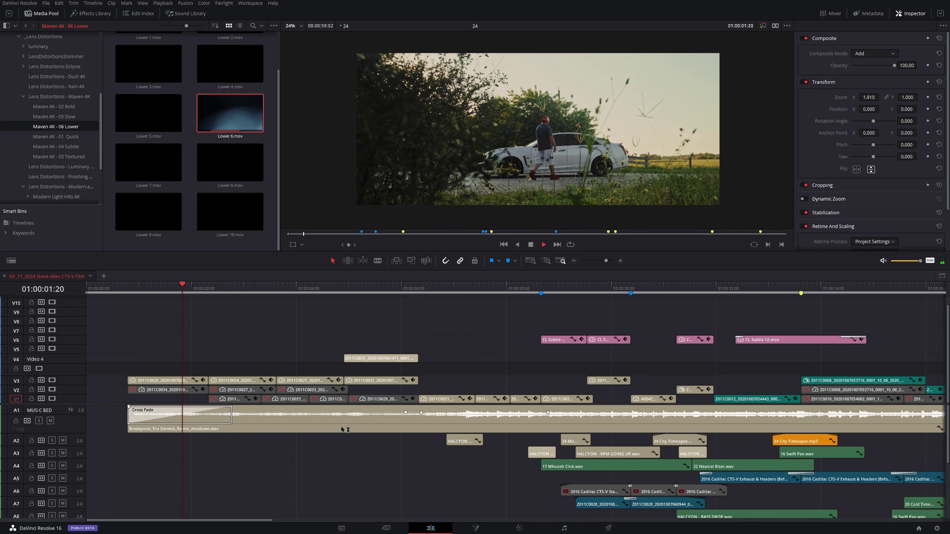